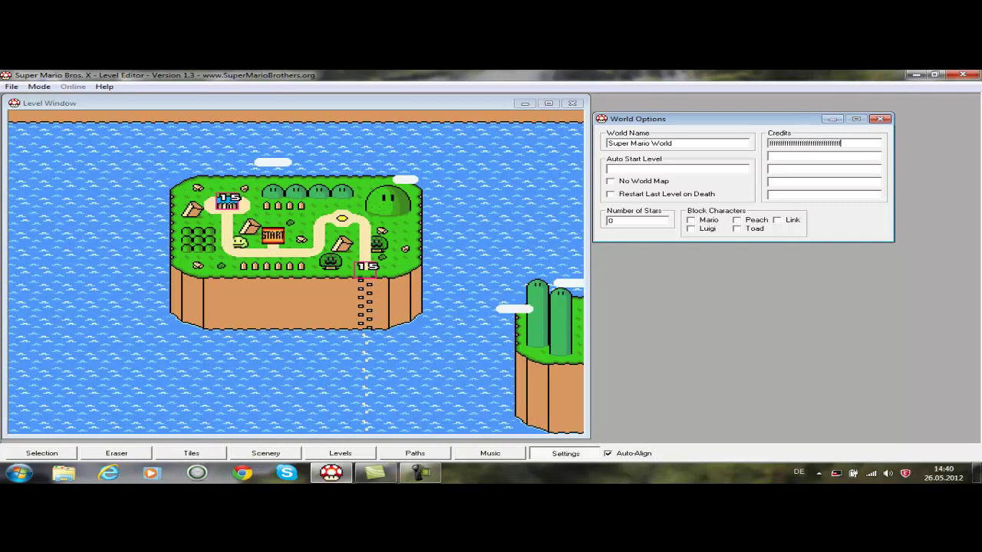
- Try out repeated f characters in the first Credits line and switch Auto-Align off and on again, leaving World Options closed
{"action": "type", "text": "fff"}
{"action": "left_click", "coordinate": [880, 119]}
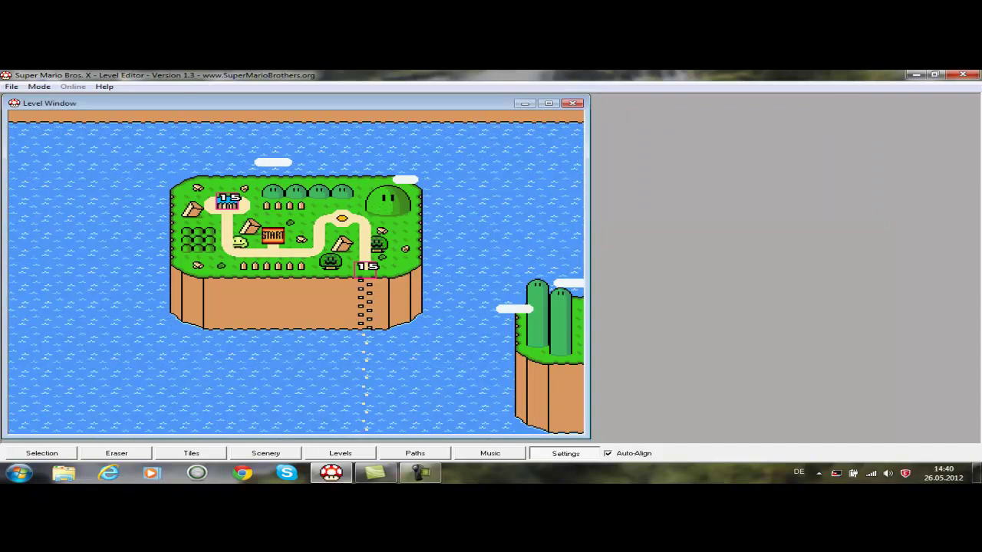
{"action": "left_click", "coordinate": [565, 453]}
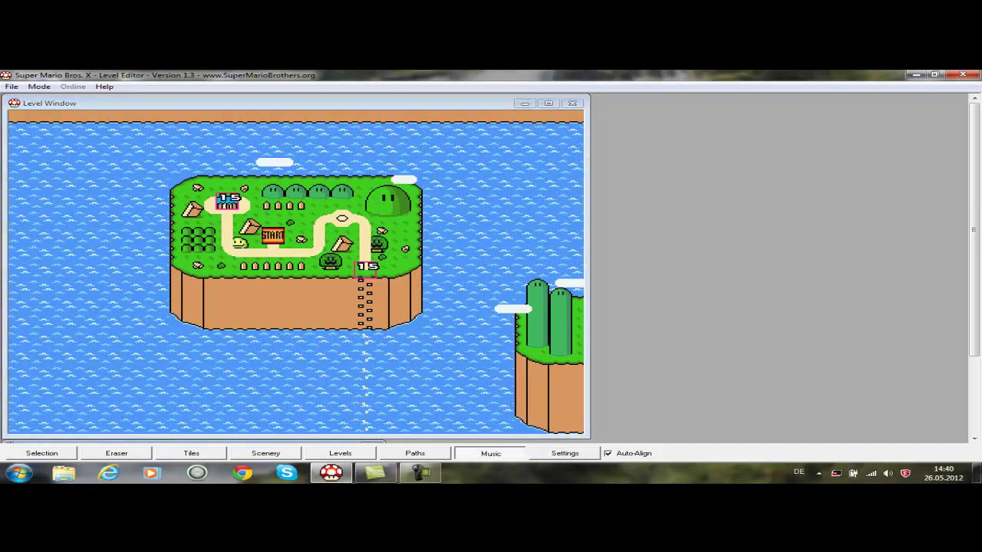
{"action": "left_click", "coordinate": [608, 453]}
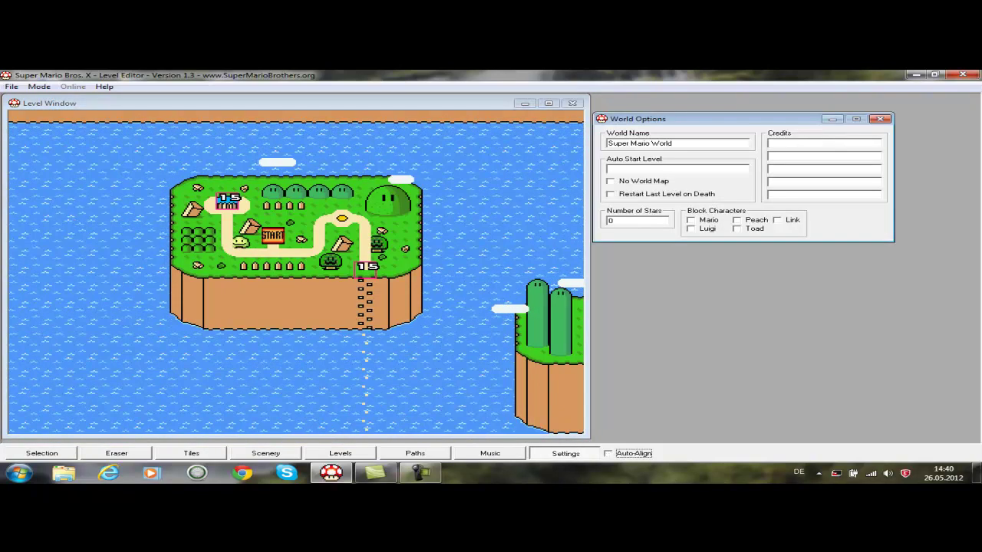
{"action": "left_click", "coordinate": [266, 453]}
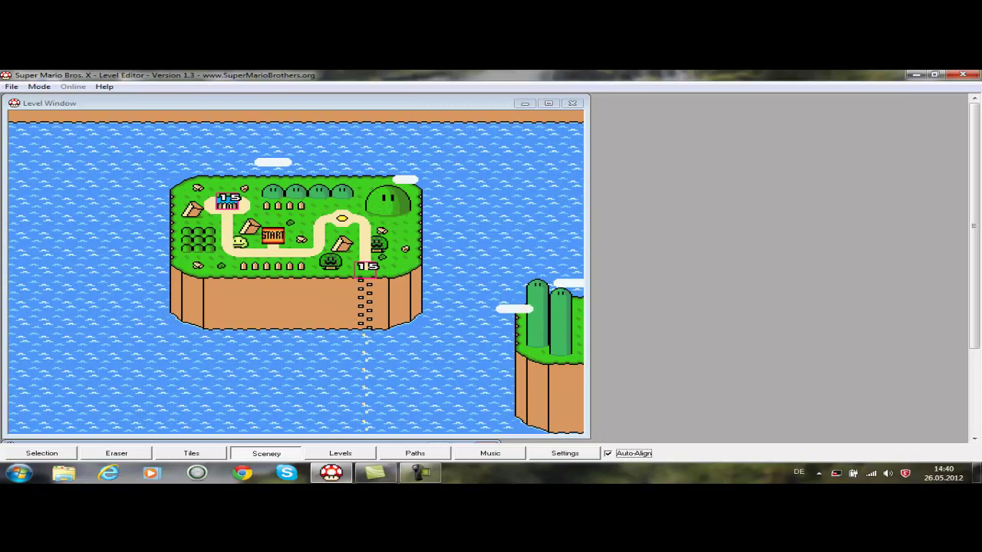
{"action": "left_click", "coordinate": [564, 453]}
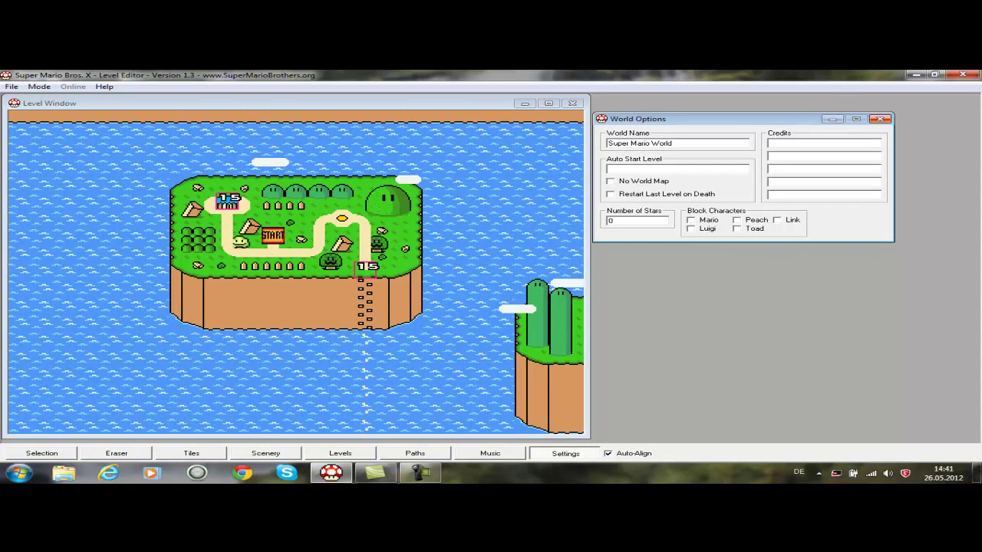
{"action": "left_click", "coordinate": [880, 119]}
- Examine the islands, paths and bridges across the Super Mario World map
{"action": "key", "text": "Left"}
{"action": "key", "text": "Up"}
{"action": "key", "text": "Right"}
{"action": "key", "text": "Up"}
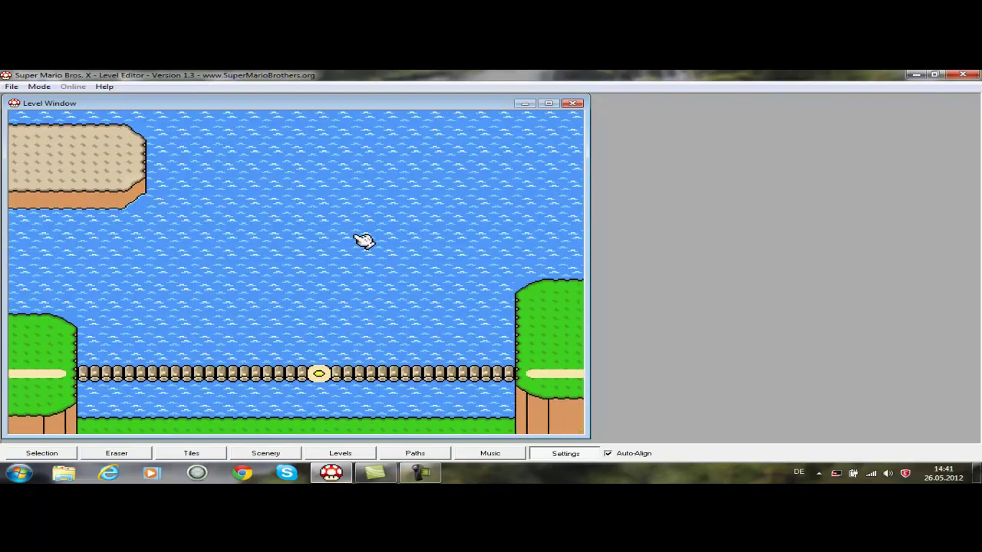
{"action": "key", "text": "Down"}
{"action": "key", "text": "Down"}
{"action": "key", "text": "Up"}
{"action": "key", "text": "Up"}
{"action": "key", "text": "Left"}
{"action": "key", "text": "Right"}
{"action": "key", "text": "Down"}
{"action": "key", "text": "Left"}
{"action": "key", "text": "Left"}
{"action": "key", "text": "Down"}
{"action": "key", "text": "Left"}
{"action": "key", "text": "Down"}
{"action": "key", "text": "Left"}
{"action": "key", "text": "Down"}
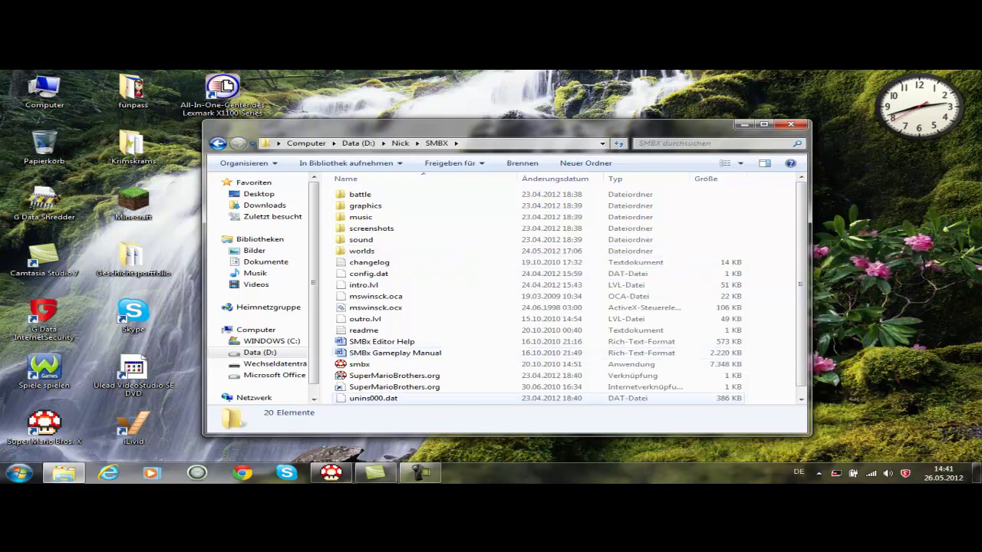
- Switch to Windows Explorer, look through the SMBX folder and open its worlds folder
{"action": "scroll", "coordinate": [460, 341], "scroll_direction": "down", "scroll_amount": 1}
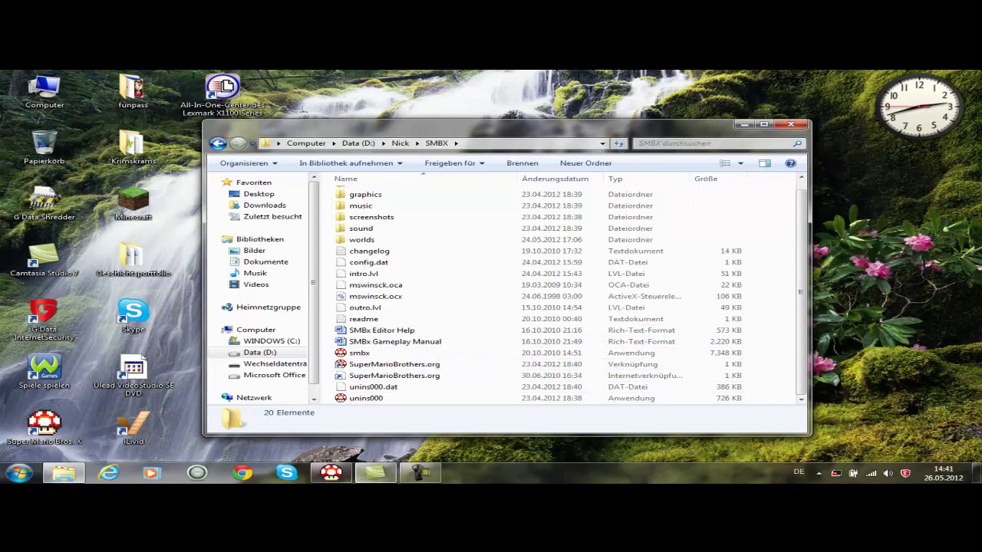
{"action": "scroll", "coordinate": [460, 375], "scroll_direction": "up", "scroll_amount": 1}
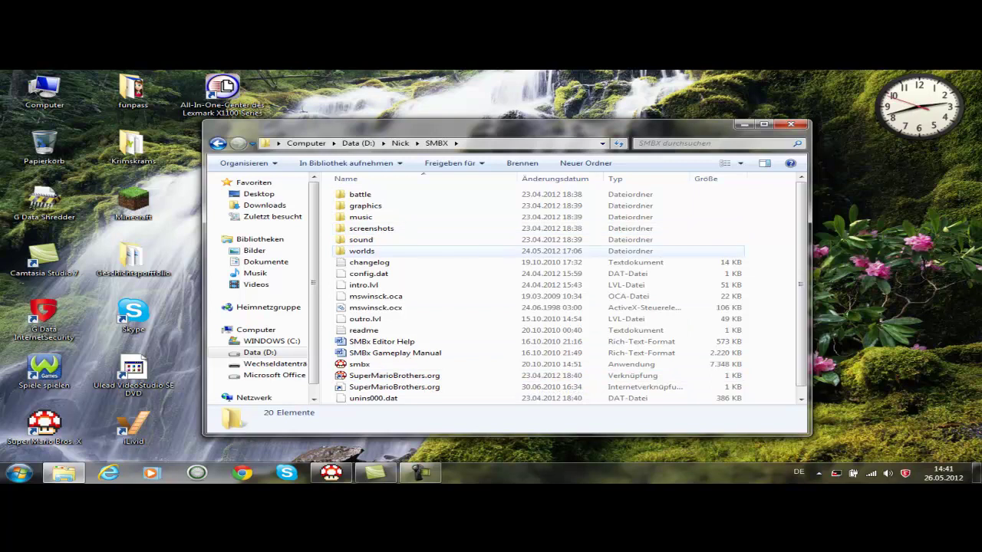
{"action": "scroll", "coordinate": [460, 284], "scroll_direction": "down", "scroll_amount": 1}
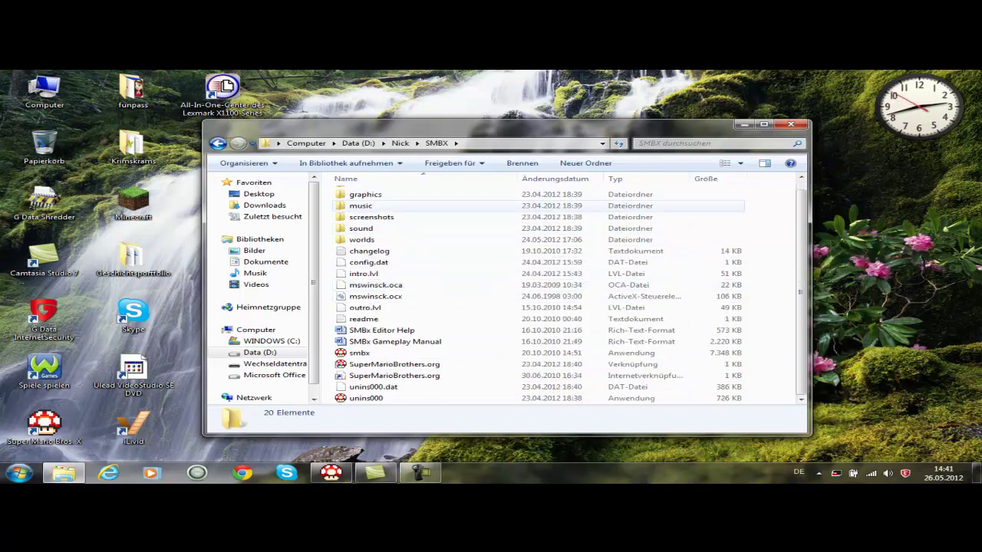
{"action": "scroll", "coordinate": [460, 284], "scroll_direction": "up", "scroll_amount": 1}
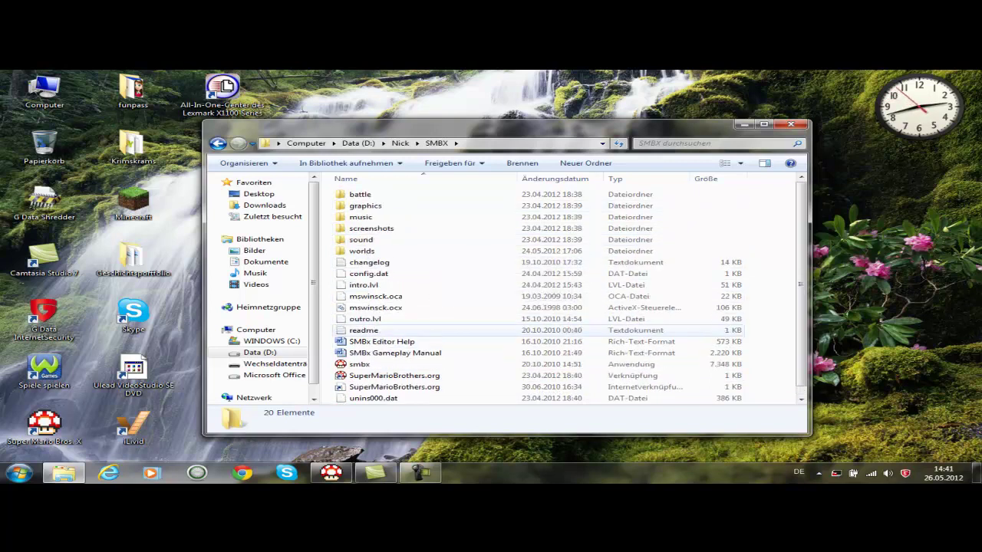
{"action": "double_click", "coordinate": [364, 251]}
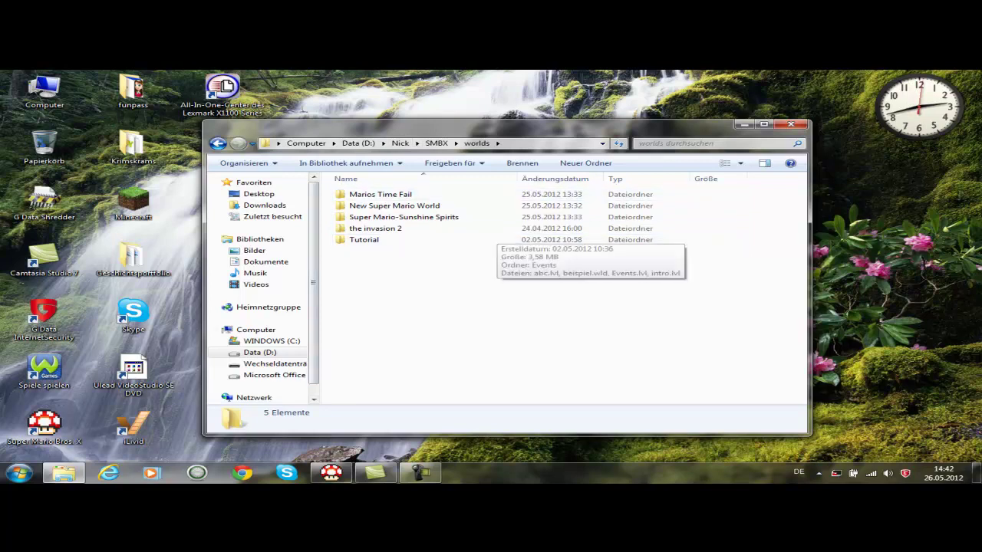
- Inspect the contents of the Tutorial world folder and return to the worlds folder
{"action": "left_click", "coordinate": [363, 239]}
{"action": "left_click", "coordinate": [460, 306]}
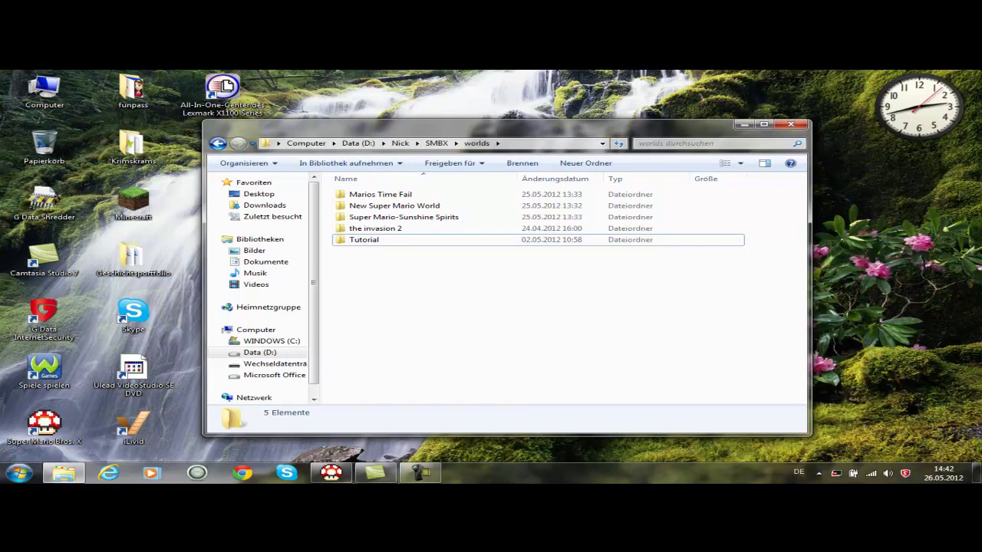
{"action": "double_click", "coordinate": [363, 239]}
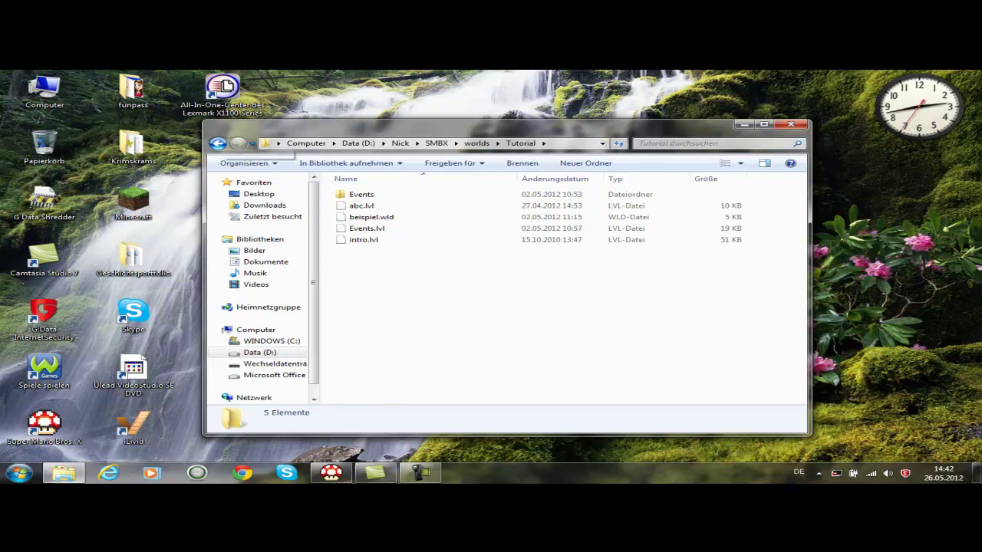
{"action": "left_click", "coordinate": [218, 143]}
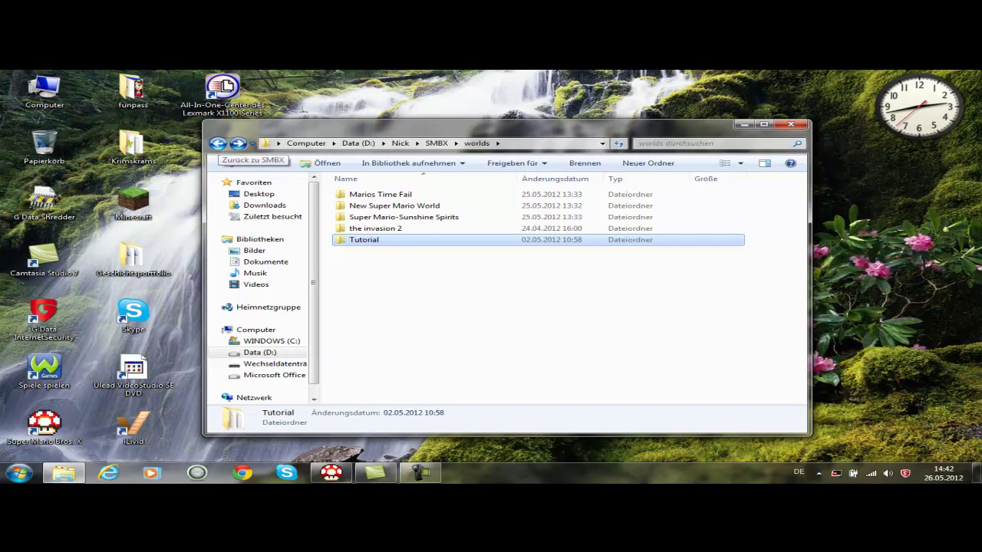
{"action": "left_click", "coordinate": [218, 143]}
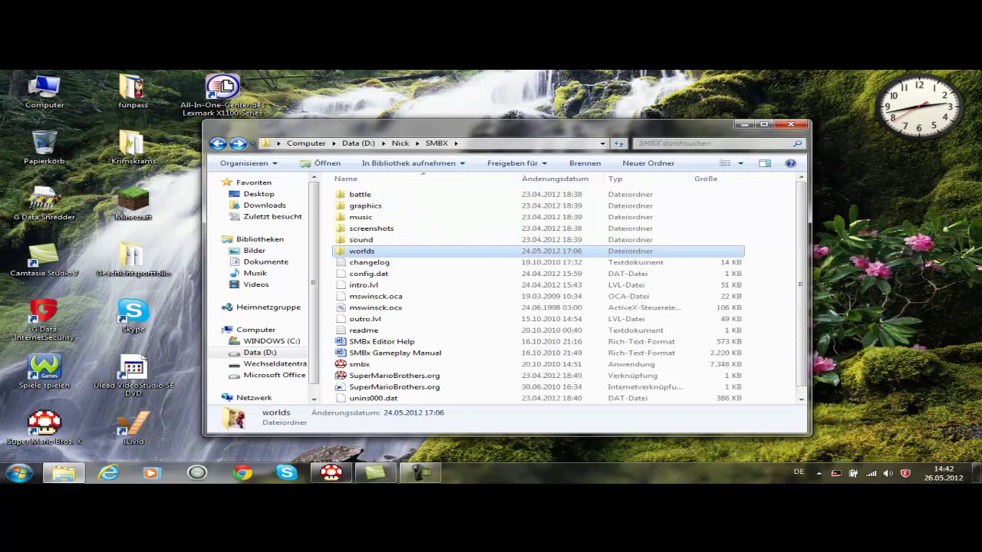
{"action": "left_click", "coordinate": [237, 143]}
{"action": "left_click", "coordinate": [238, 143]}
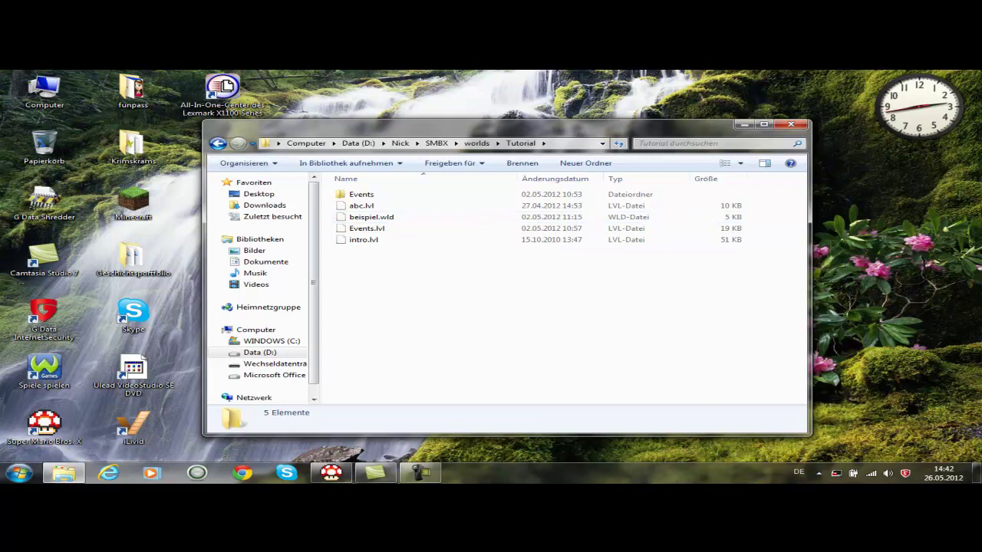
{"action": "left_click", "coordinate": [218, 144]}
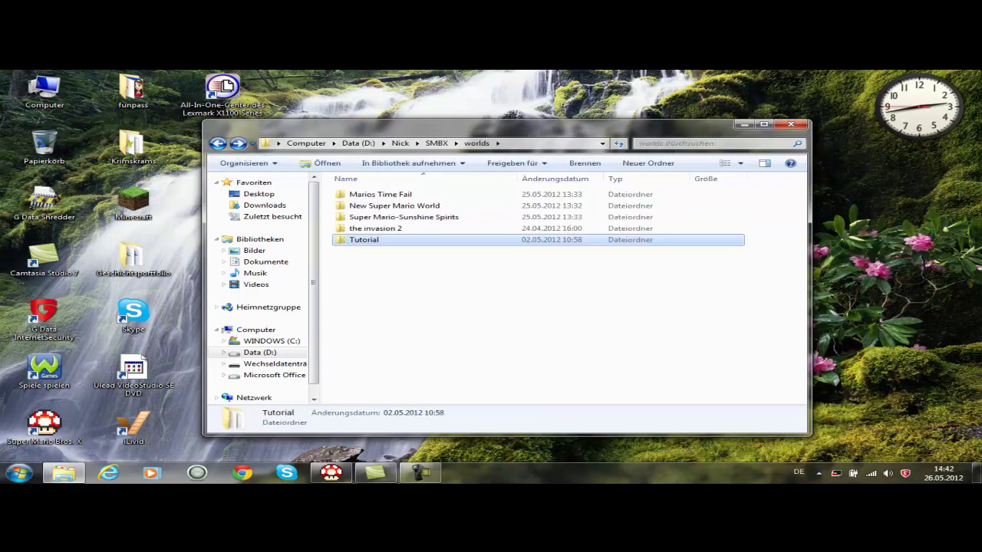
- Open the New Super Mario World folder and examine its level folders, level files and music files
{"action": "double_click", "coordinate": [395, 205]}
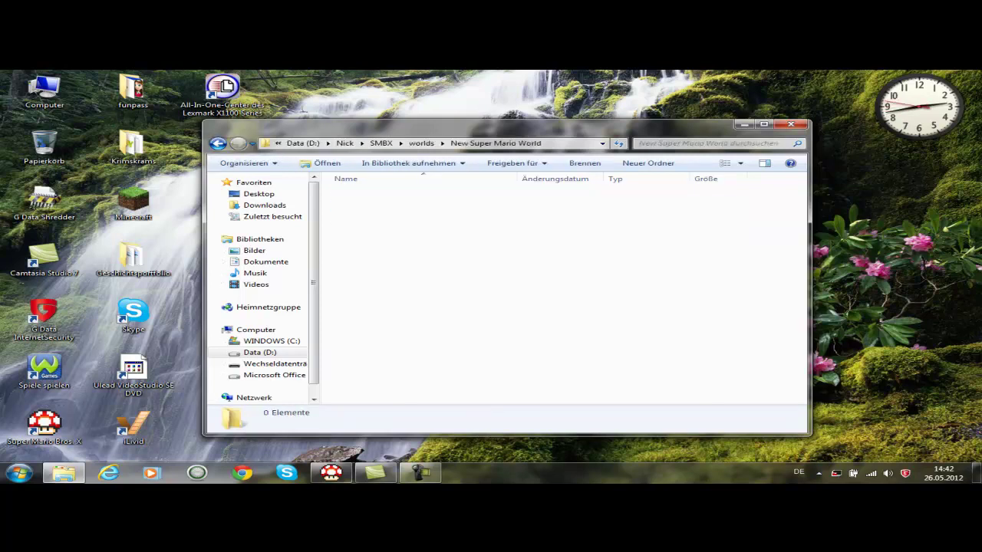
{"action": "scroll", "coordinate": [398, 360], "scroll_direction": "down", "scroll_amount": 10}
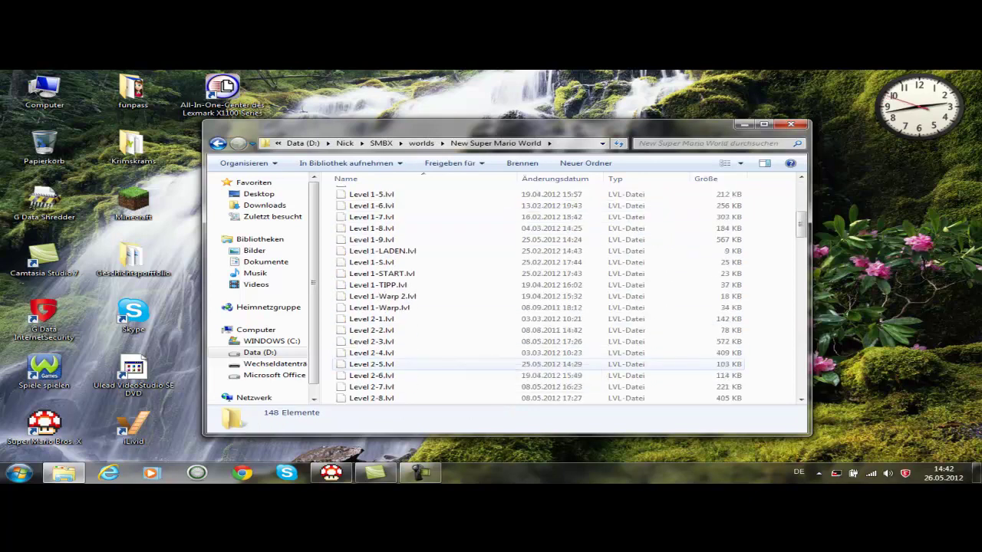
{"action": "scroll", "coordinate": [399, 359], "scroll_direction": "down", "scroll_amount": 15}
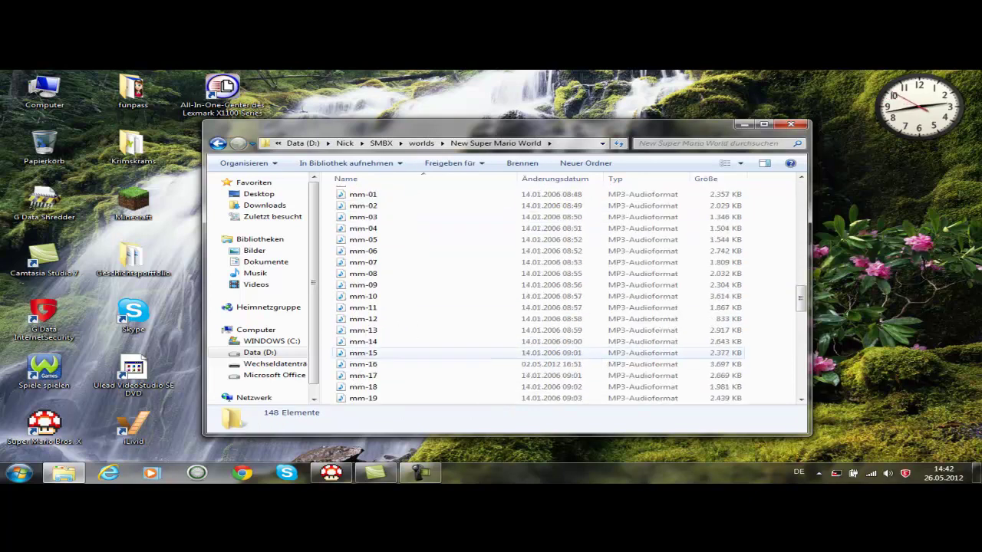
{"action": "scroll", "coordinate": [398, 361], "scroll_direction": "down", "scroll_amount": 15}
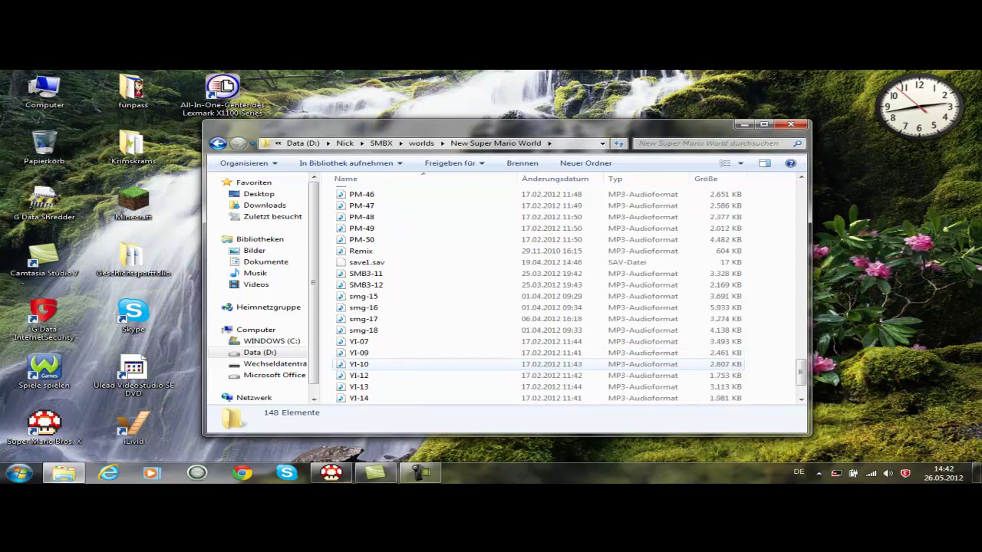
{"action": "scroll", "coordinate": [399, 352], "scroll_direction": "up", "scroll_amount": 20}
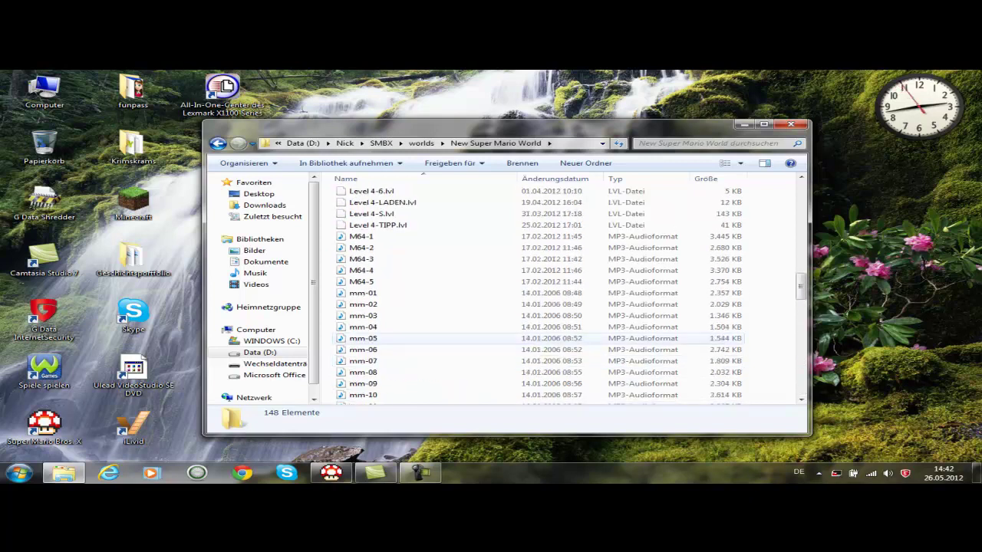
{"action": "scroll", "coordinate": [399, 345], "scroll_direction": "up", "scroll_amount": 13}
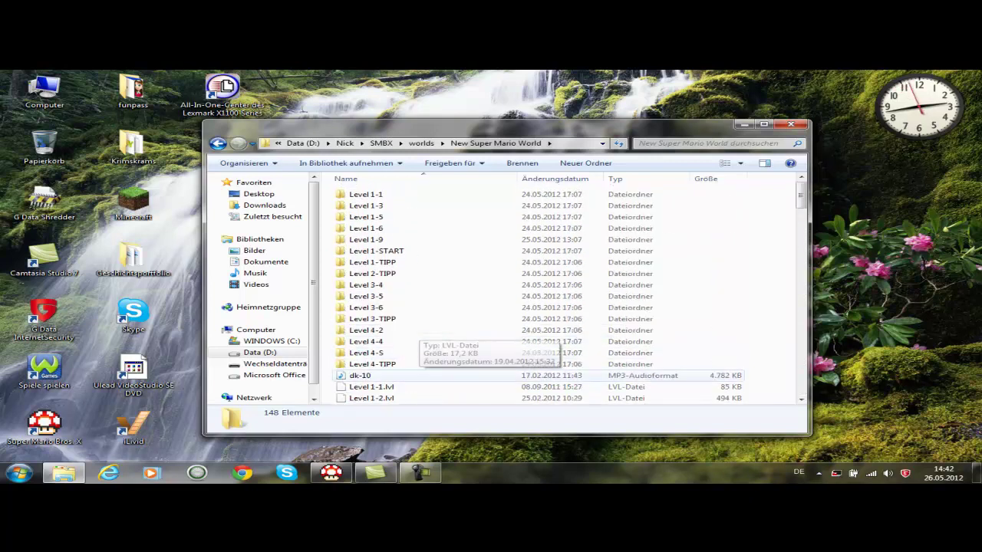
{"action": "scroll", "coordinate": [430, 361], "scroll_direction": "down", "scroll_amount": 3}
{"action": "scroll", "coordinate": [429, 368], "scroll_direction": "up", "scroll_amount": 3}
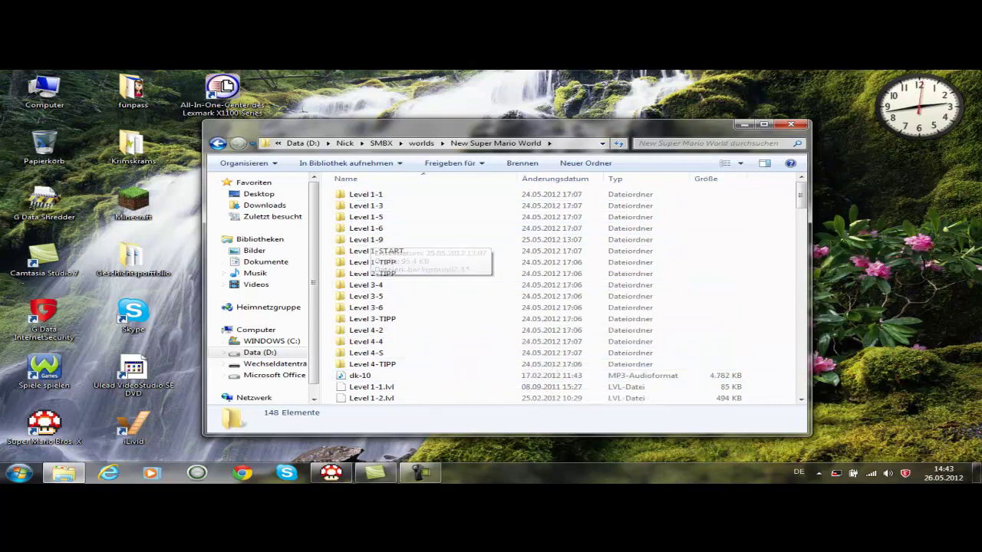
- Inspect the custom graphics in the Level 1-3 and Level 1-1 folders and return to the world folder
{"action": "double_click", "coordinate": [365, 206]}
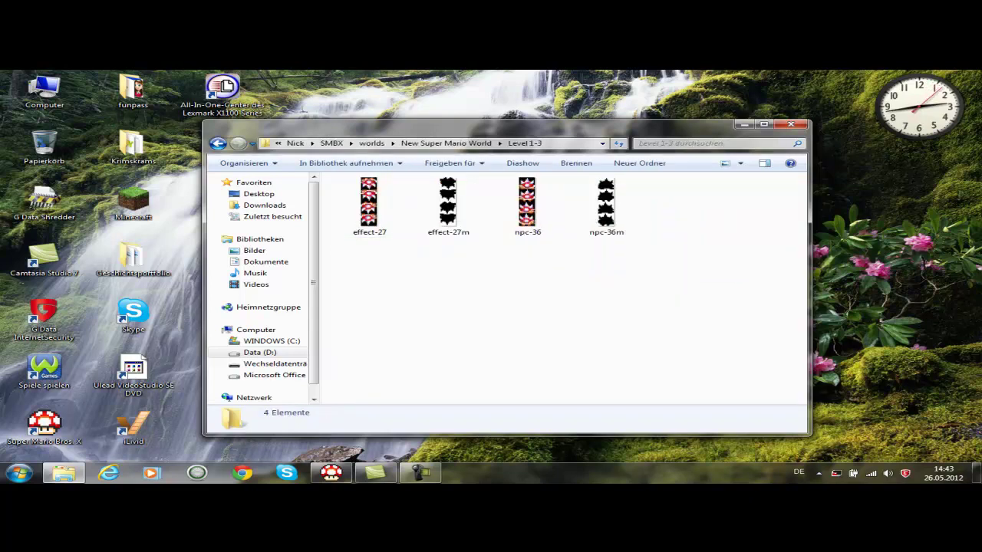
{"action": "left_click", "coordinate": [217, 143]}
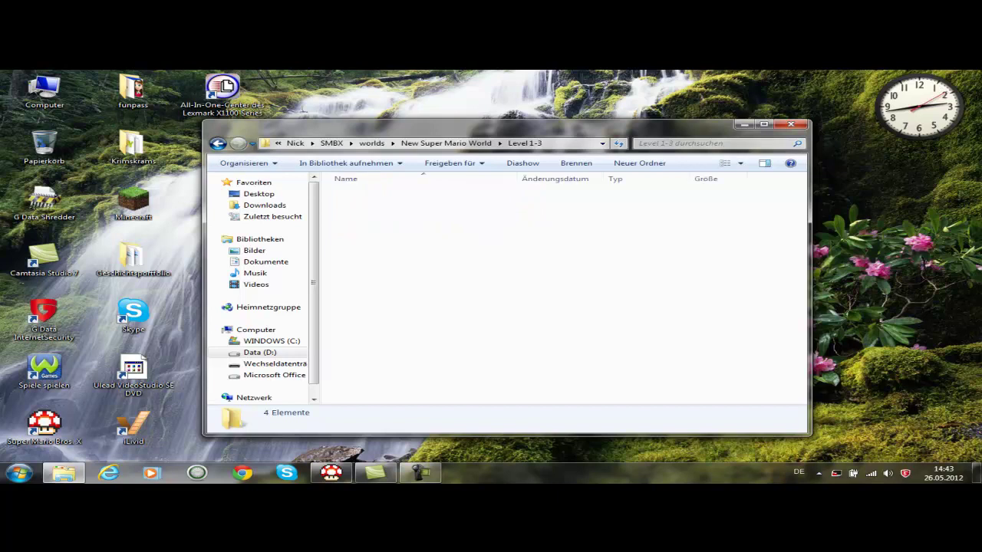
{"action": "key", "text": "BackSpace"}
{"action": "left_click", "coordinate": [366, 194]}
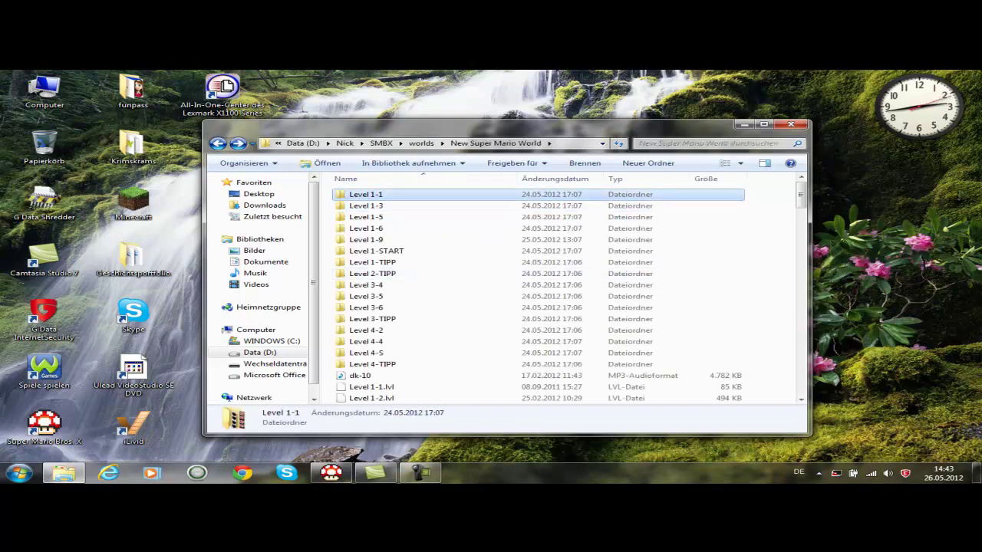
{"action": "key", "text": "Return"}
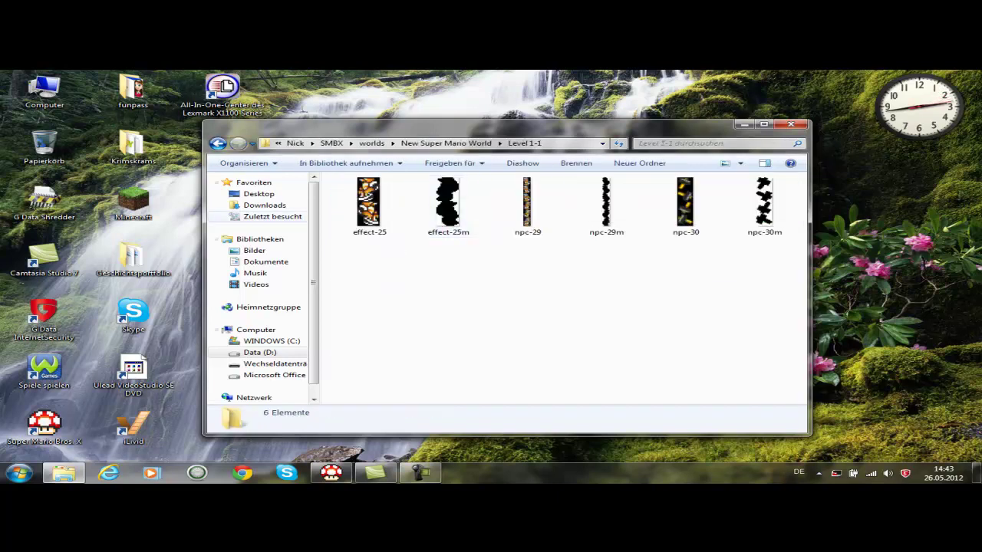
{"action": "key", "text": "BackSpace"}
- Review how the .lvl files of worlds 1 to 4 are named and listed in the New Super Mario World folder
{"action": "scroll", "coordinate": [537, 330], "scroll_direction": "down", "scroll_amount": 5}
{"action": "scroll", "coordinate": [537, 329], "scroll_direction": "up", "scroll_amount": 6}
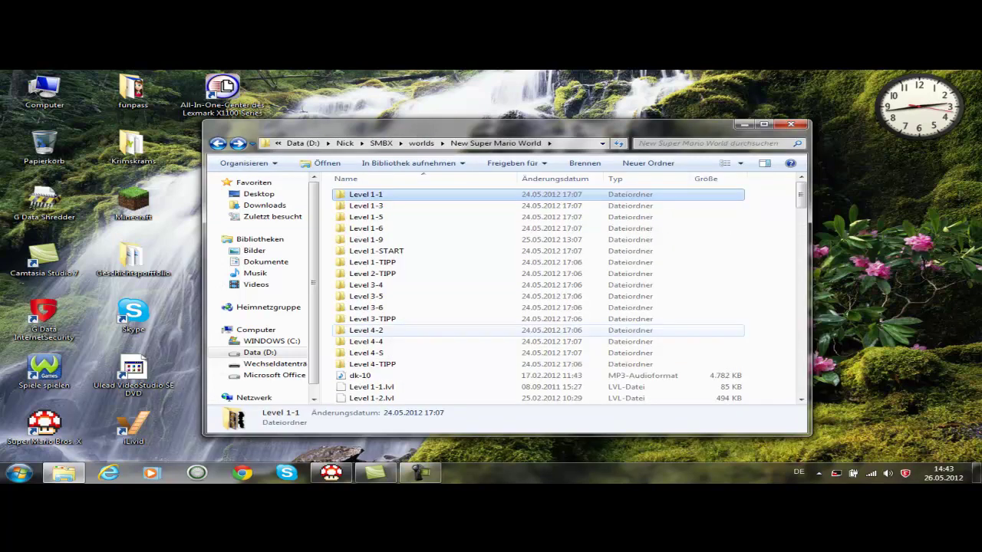
{"action": "scroll", "coordinate": [537, 330], "scroll_direction": "down", "scroll_amount": 10}
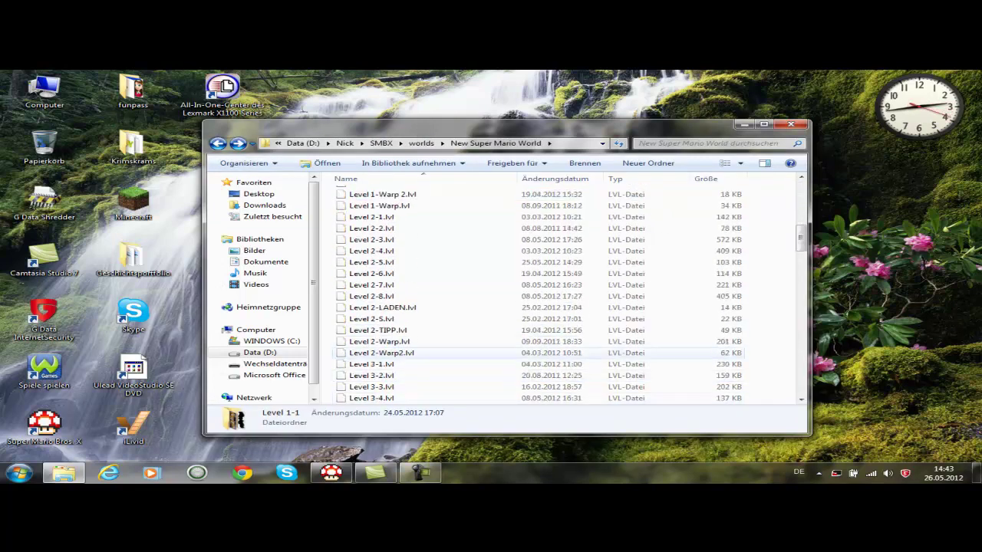
{"action": "scroll", "coordinate": [537, 342], "scroll_direction": "down", "scroll_amount": 6}
{"action": "scroll", "coordinate": [537, 342], "scroll_direction": "up", "scroll_amount": 5}
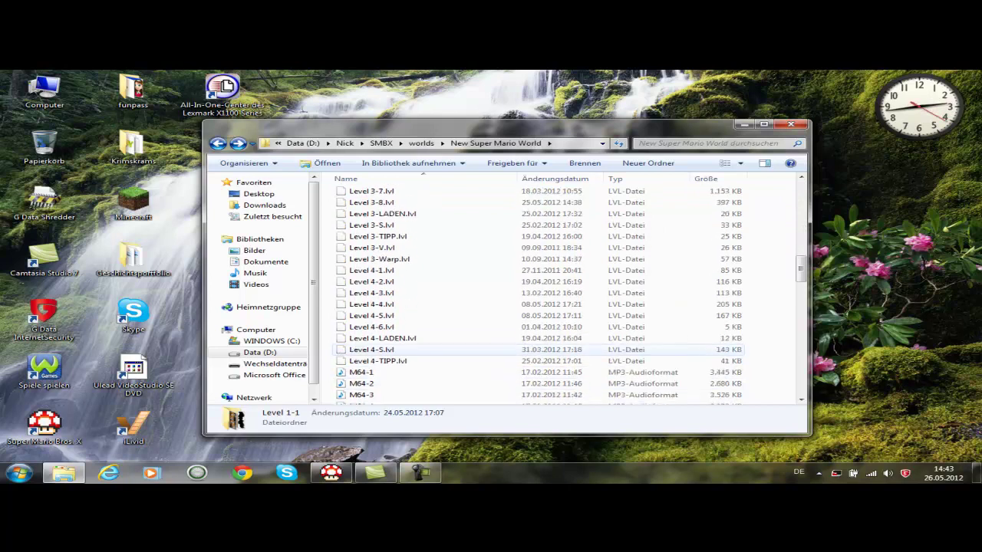
{"action": "scroll", "coordinate": [384, 349], "scroll_direction": "down", "scroll_amount": 7}
{"action": "scroll", "coordinate": [383, 361], "scroll_direction": "up", "scroll_amount": 4}
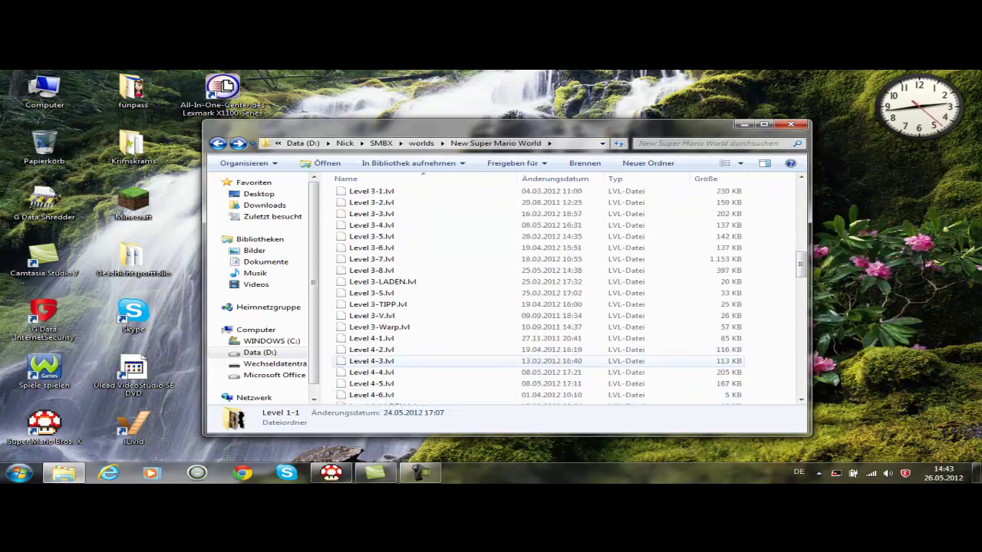
{"action": "scroll", "coordinate": [384, 363], "scroll_direction": "down", "scroll_amount": 1}
{"action": "scroll", "coordinate": [383, 364], "scroll_direction": "down", "scroll_amount": 1}
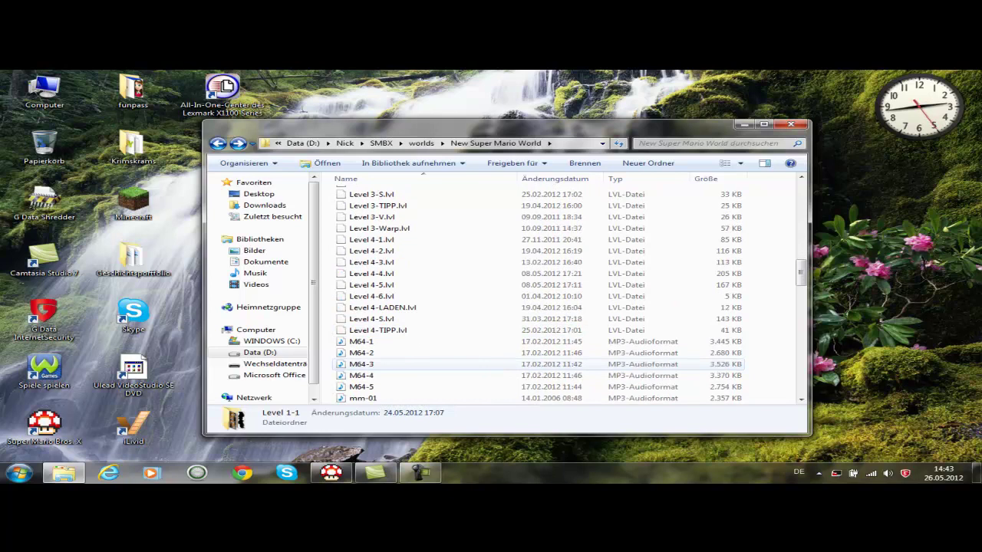
{"action": "scroll", "coordinate": [383, 364], "scroll_direction": "up", "scroll_amount": 9}
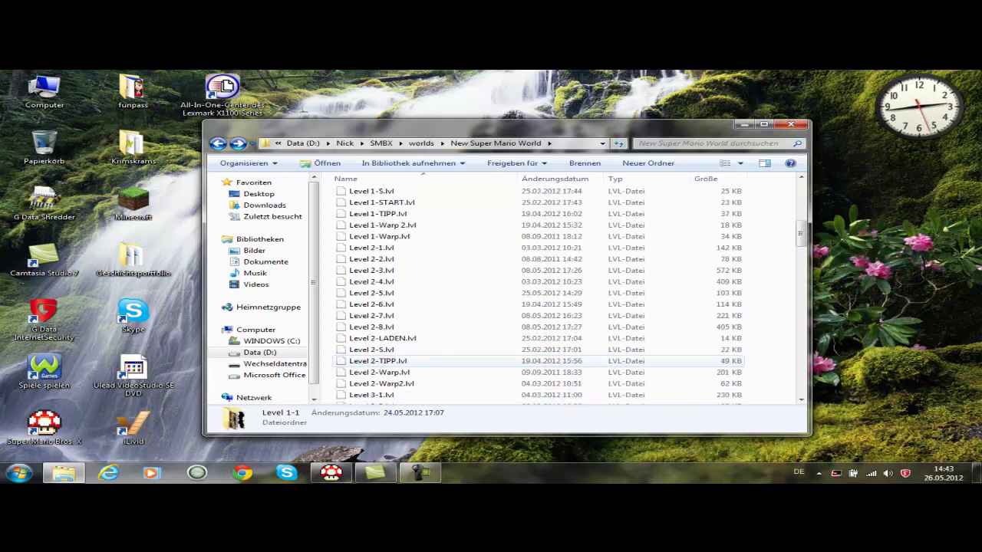
- Review the level files of worlds 1 to 4 and the music files through to the end of the New Super Mario World folder
{"action": "scroll", "coordinate": [384, 363], "scroll_direction": "up", "scroll_amount": 3}
{"action": "scroll", "coordinate": [384, 363], "scroll_direction": "down", "scroll_amount": 7}
{"action": "scroll", "coordinate": [383, 364], "scroll_direction": "up", "scroll_amount": 8}
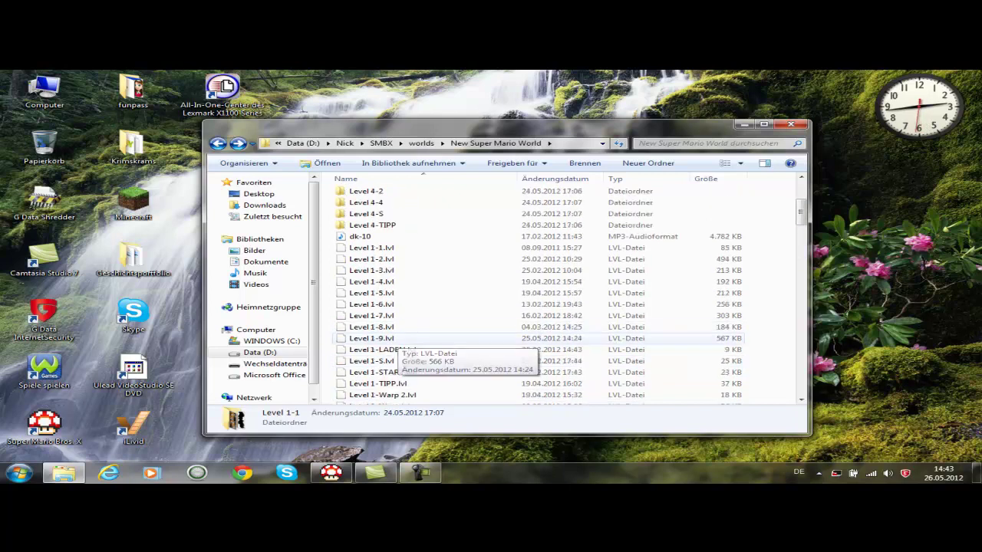
{"action": "scroll", "coordinate": [388, 341], "scroll_direction": "down", "scroll_amount": 16}
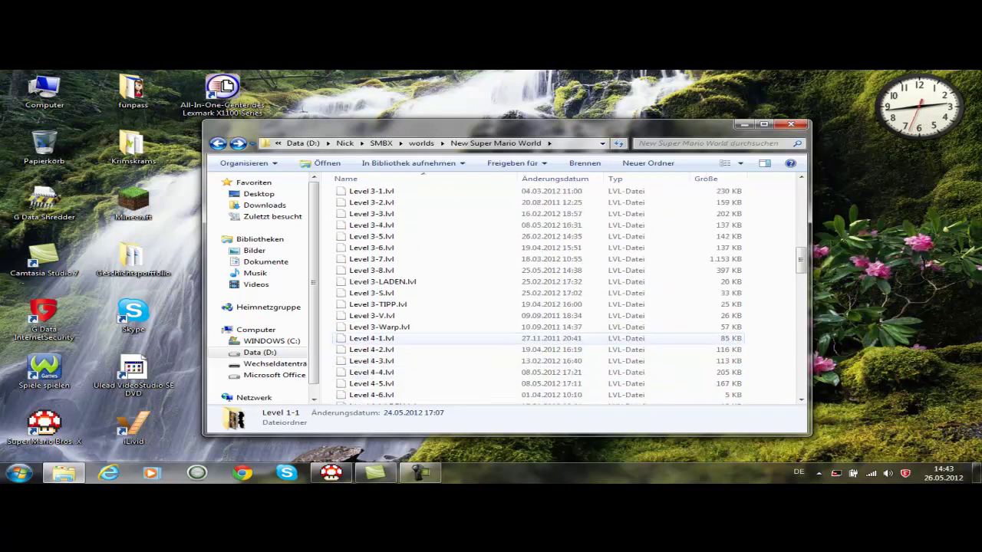
{"action": "scroll", "coordinate": [387, 341], "scroll_direction": "down", "scroll_amount": 2}
{"action": "scroll", "coordinate": [387, 341], "scroll_direction": "up", "scroll_amount": 2}
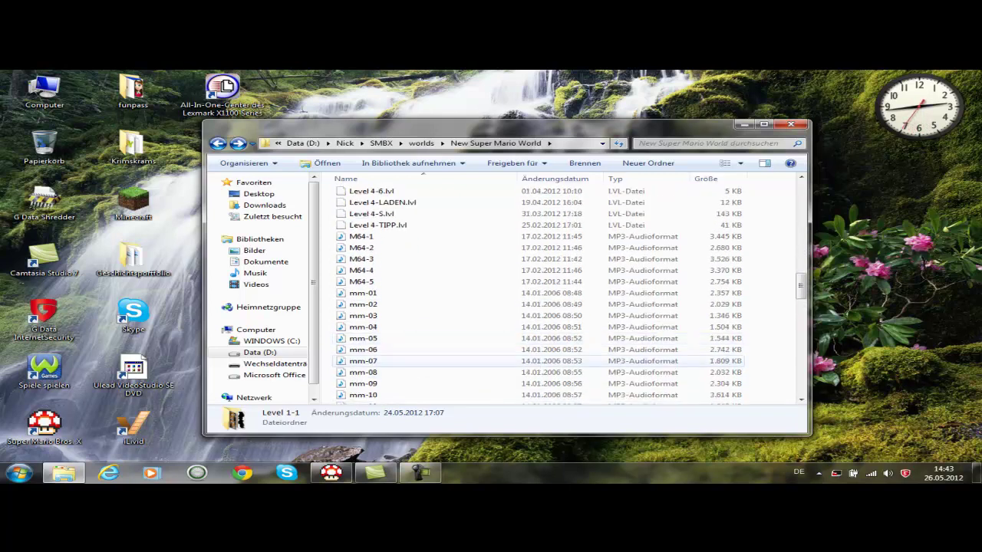
{"action": "scroll", "coordinate": [383, 341], "scroll_direction": "up", "scroll_amount": 1}
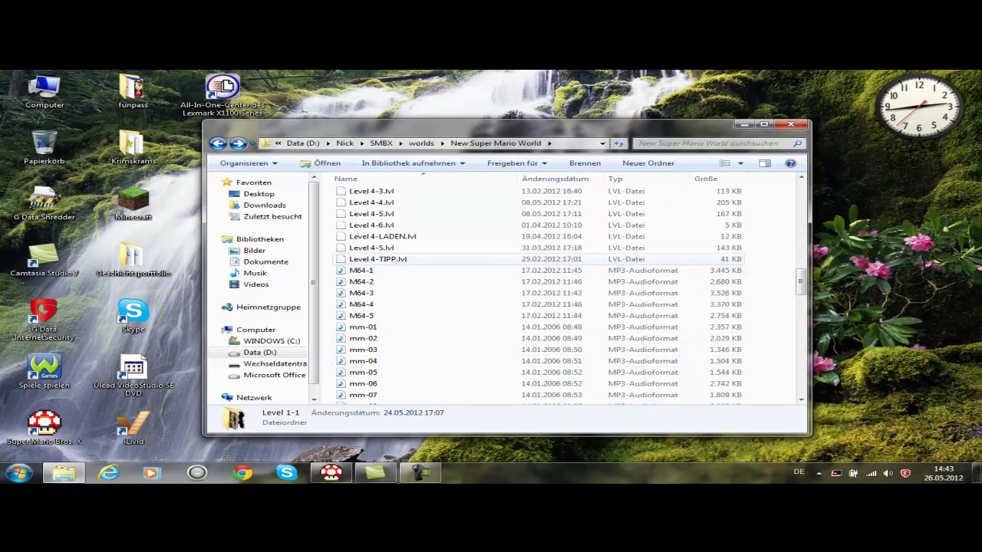
{"action": "scroll", "coordinate": [384, 258], "scroll_direction": "down", "scroll_amount": 11}
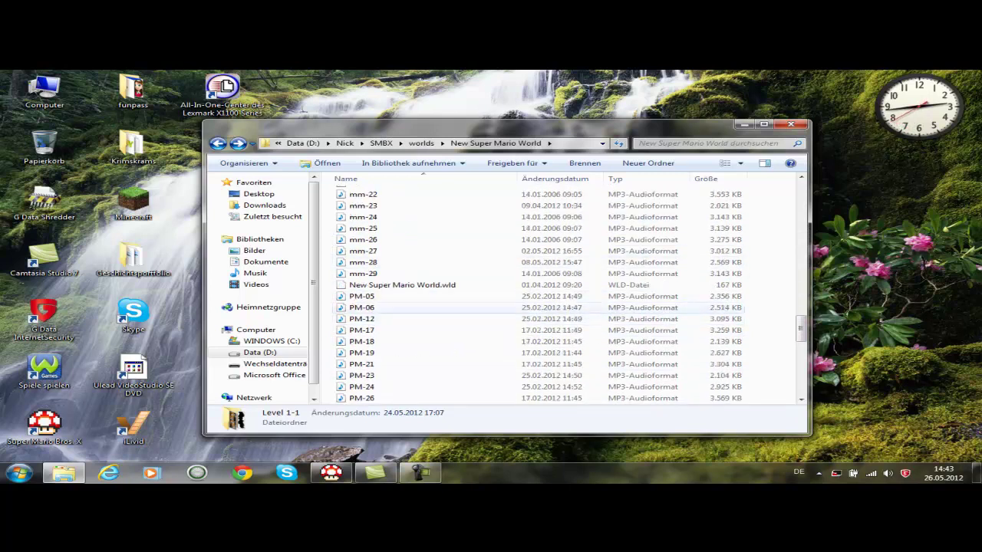
{"action": "scroll", "coordinate": [453, 285], "scroll_direction": "down", "scroll_amount": 6}
{"action": "scroll", "coordinate": [399, 290], "scroll_direction": "down", "scroll_amount": 6}
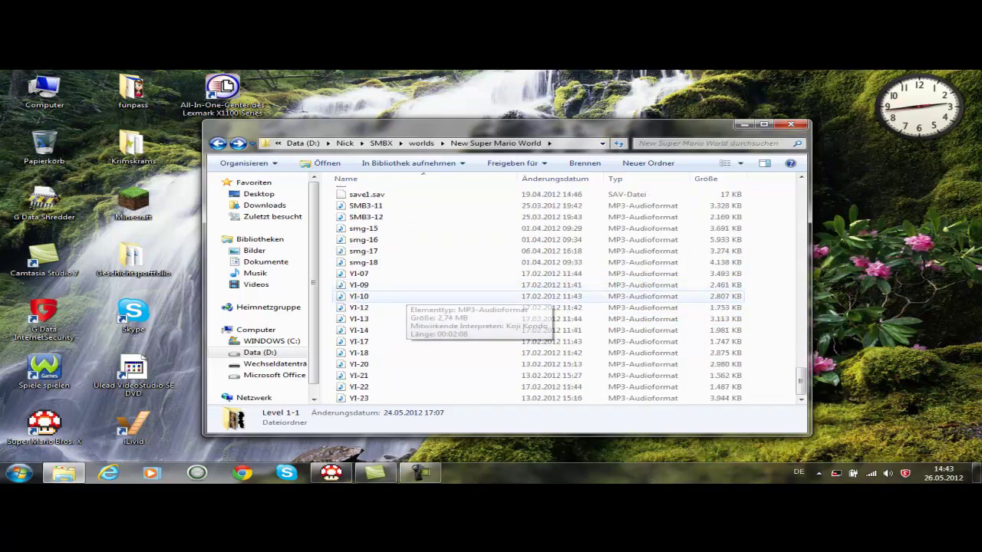
- Locate and select the save1.sav save file among the music files in the New Super Mario World folder
{"action": "scroll", "coordinate": [399, 290], "scroll_direction": "up", "scroll_amount": 4}
{"action": "scroll", "coordinate": [399, 299], "scroll_direction": "down", "scroll_amount": 1}
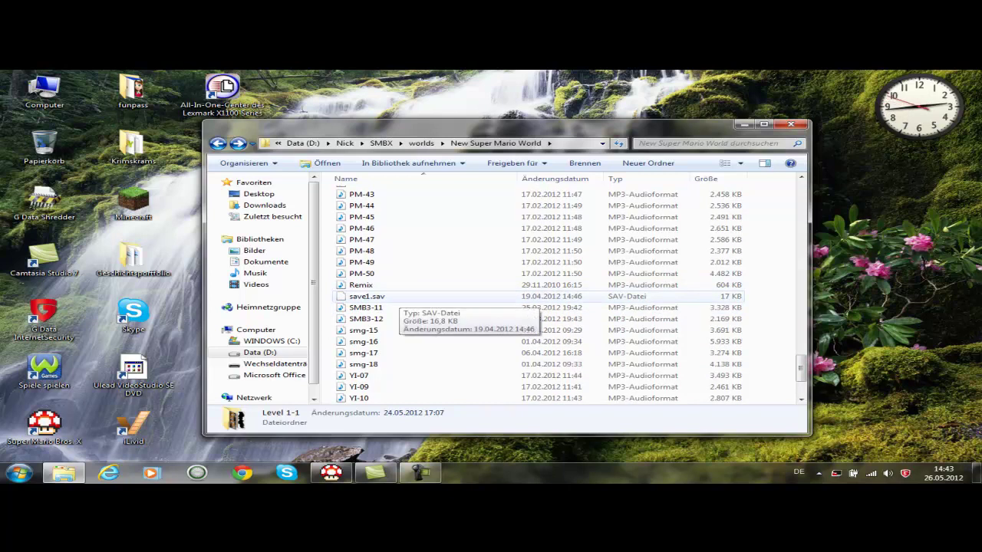
{"action": "left_click", "coordinate": [397, 298]}
{"action": "scroll", "coordinate": [391, 303], "scroll_direction": "down", "scroll_amount": 3}
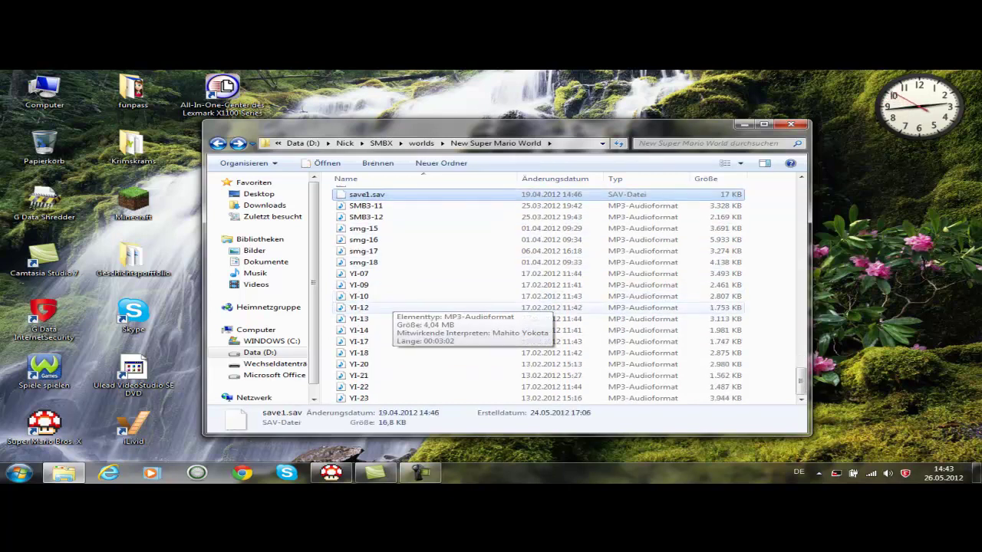
{"action": "scroll", "coordinate": [387, 307], "scroll_direction": "up", "scroll_amount": 3}
{"action": "scroll", "coordinate": [388, 322], "scroll_direction": "down", "scroll_amount": 3}
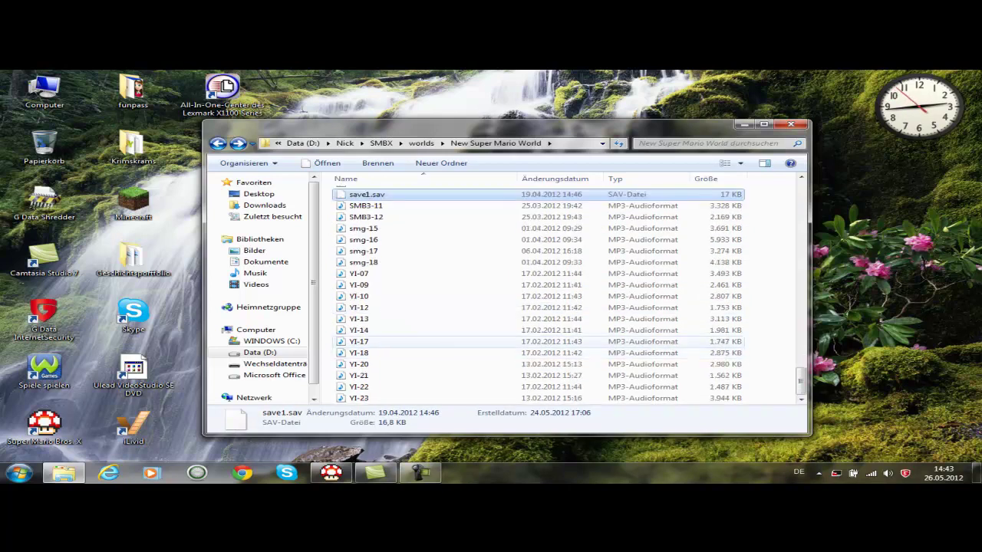
- Review the whole New Super Mario World file list once more, from the music and save files back to the level folders
{"action": "scroll", "coordinate": [387, 340], "scroll_direction": "up", "scroll_amount": 15}
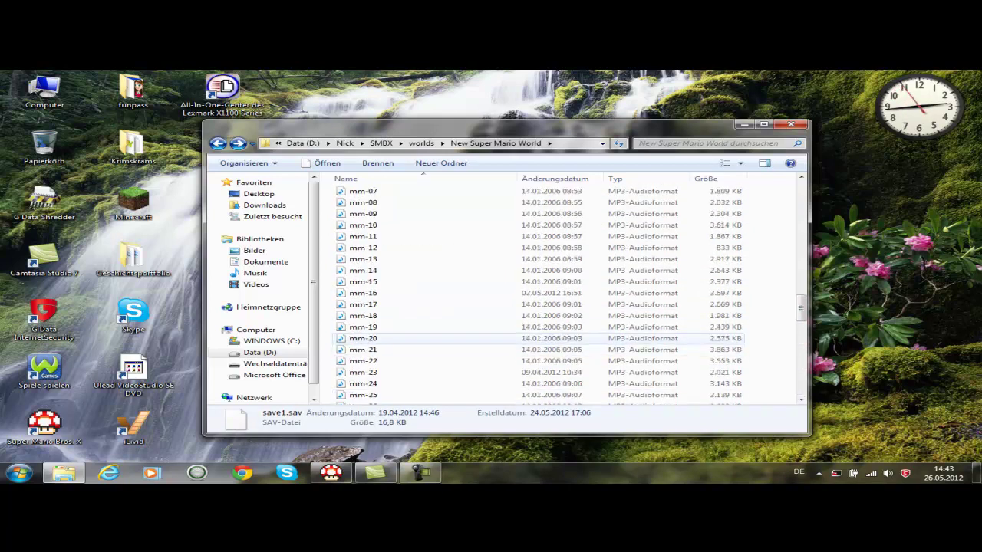
{"action": "scroll", "coordinate": [387, 339], "scroll_direction": "up", "scroll_amount": 20}
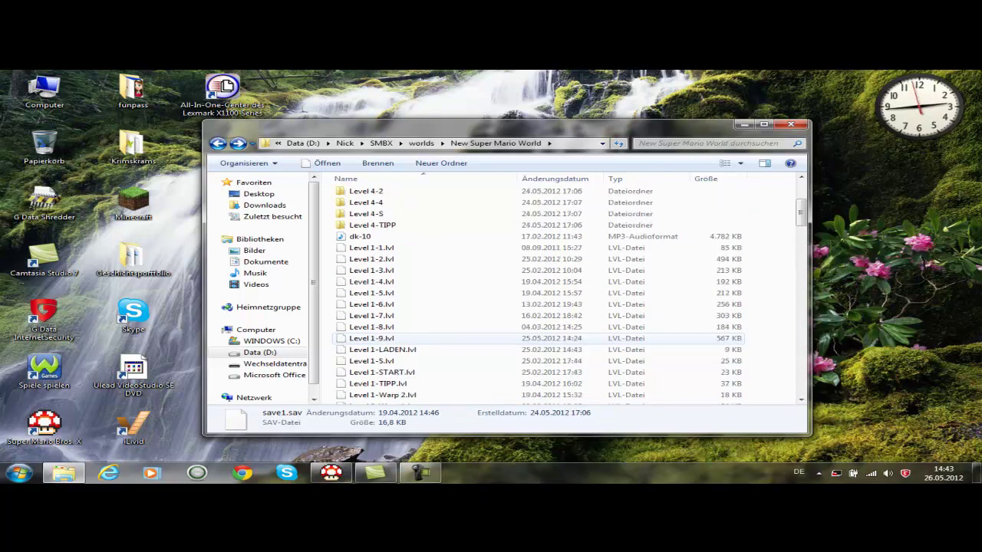
{"action": "scroll", "coordinate": [387, 340], "scroll_direction": "down", "scroll_amount": 18}
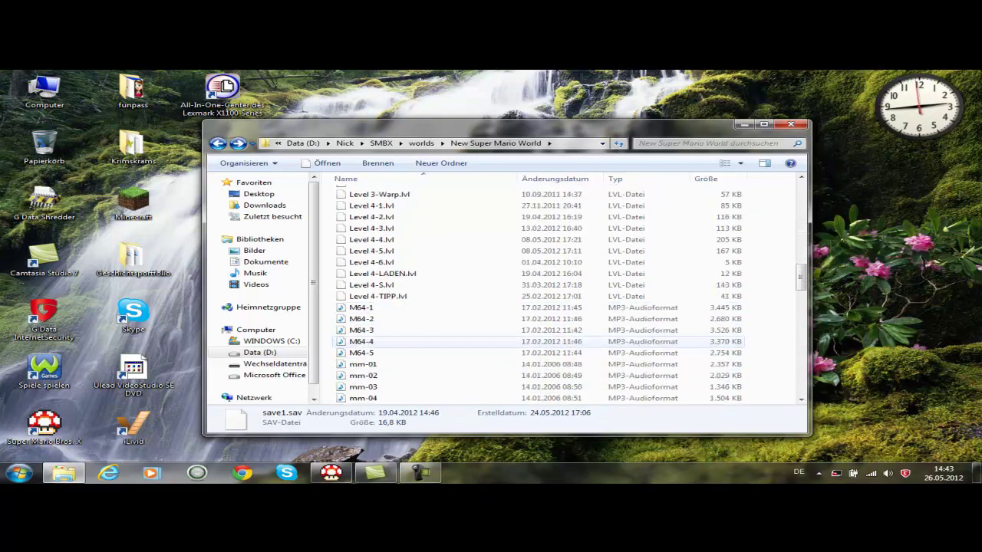
{"action": "scroll", "coordinate": [387, 341], "scroll_direction": "down", "scroll_amount": 20}
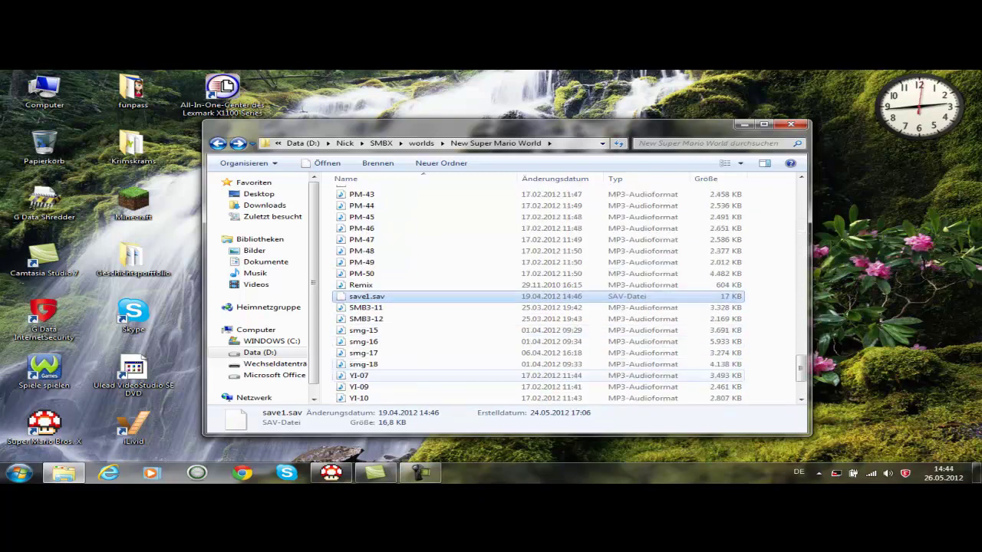
{"action": "scroll", "coordinate": [388, 375], "scroll_direction": "down", "scroll_amount": 2}
{"action": "scroll", "coordinate": [388, 375], "scroll_direction": "up", "scroll_amount": 6}
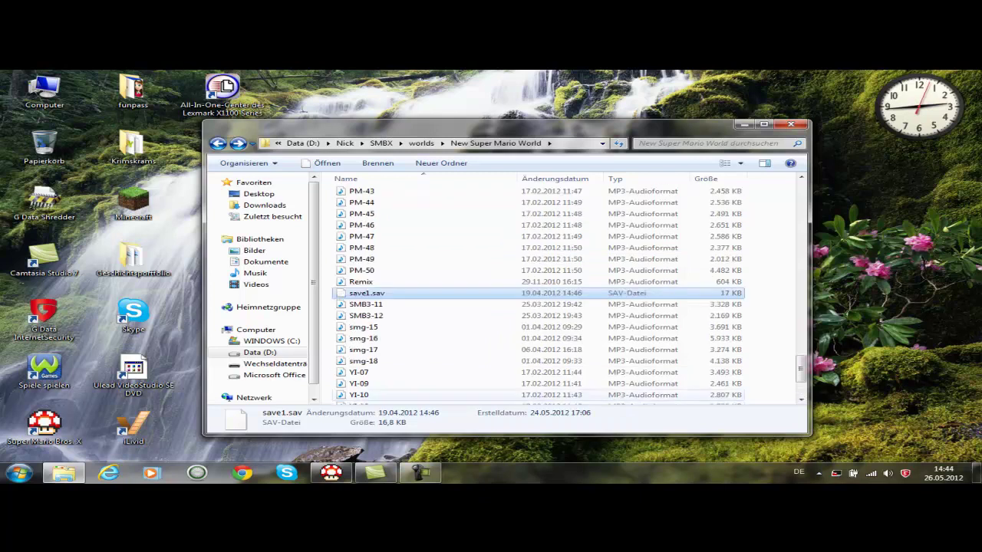
{"action": "scroll", "coordinate": [387, 375], "scroll_direction": "up", "scroll_amount": 5}
{"action": "scroll", "coordinate": [384, 374], "scroll_direction": "up", "scroll_amount": 15}
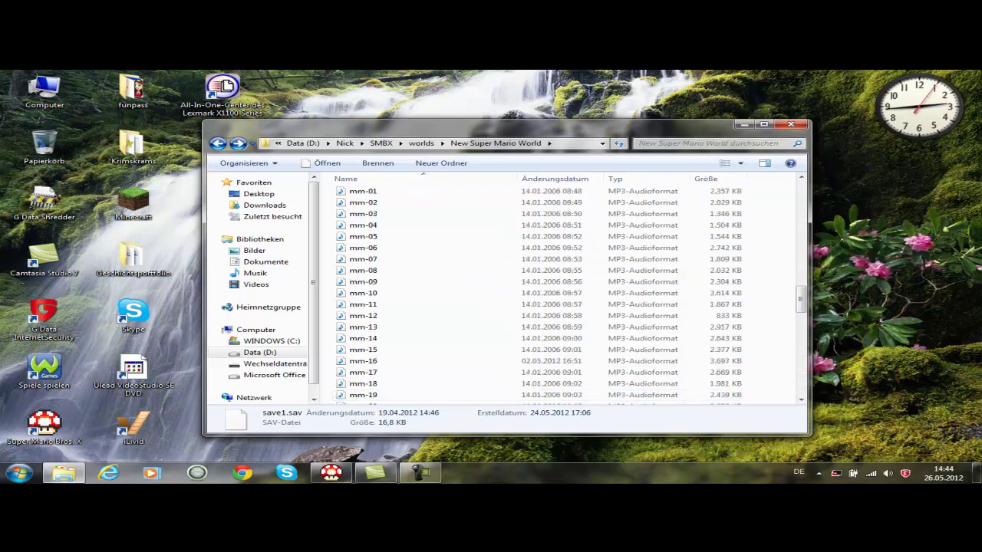
{"action": "scroll", "coordinate": [384, 373], "scroll_direction": "up", "scroll_amount": 9}
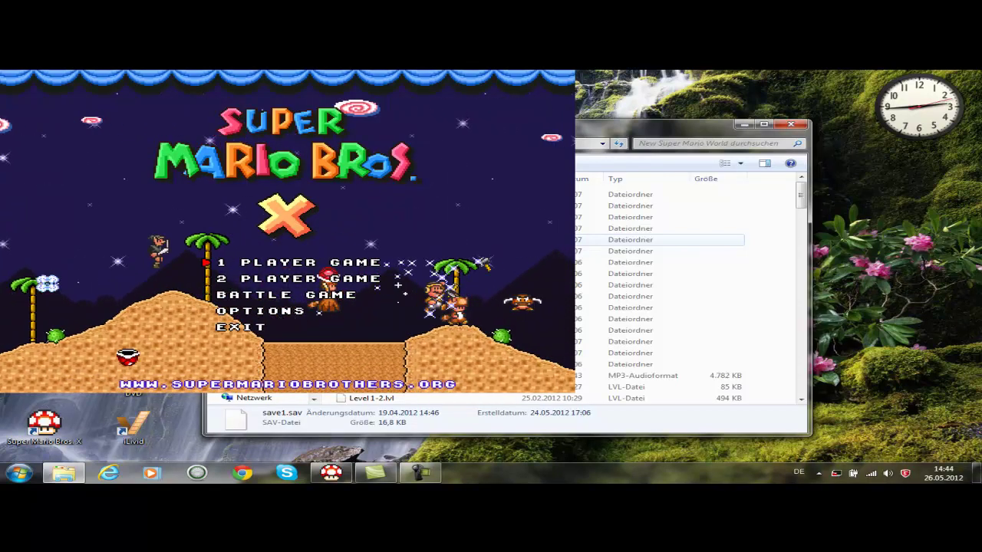
- Switch to Super Mario Bros. X, go through its main menu options and open the world list for a one-player game
{"action": "key", "text": "Down"}
{"action": "key", "text": "Down"}
{"action": "key", "text": "Down"}
{"action": "key", "text": "Up"}
{"action": "key", "text": "Up"}
{"action": "key", "text": "Up"}
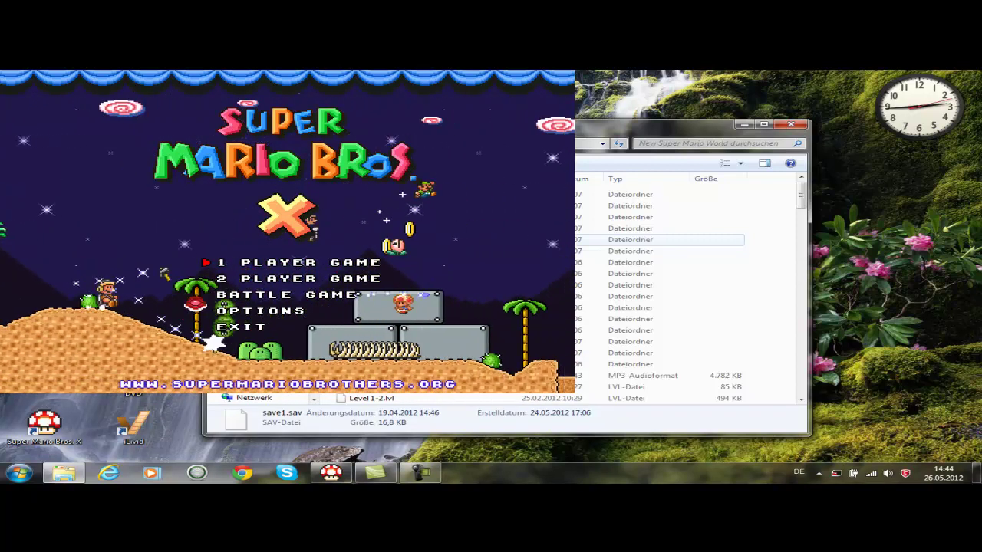
{"action": "key", "text": "Return"}
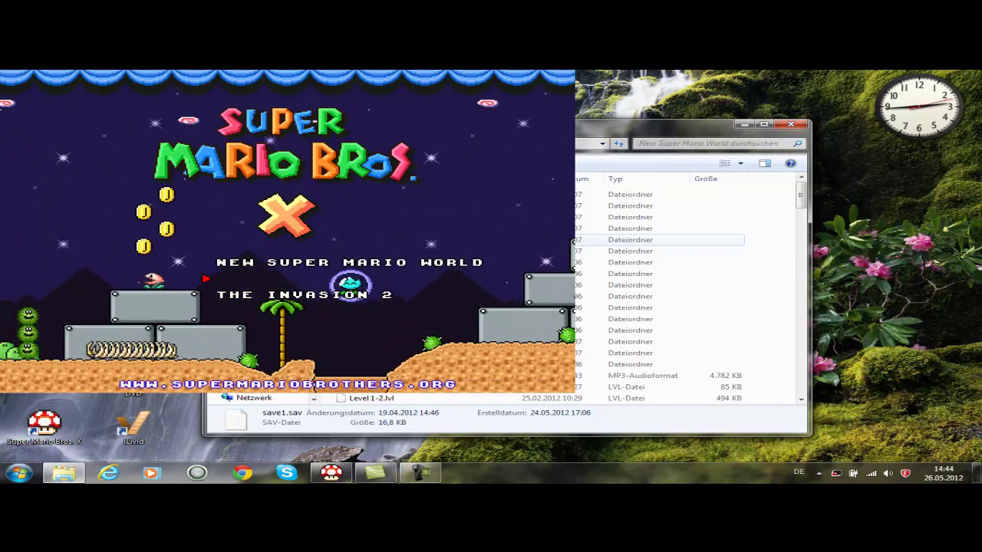
- Compare the New Super Mario World and The Invasion 2 entries, and start New Super Mario World as Mario in slot 1
{"action": "key", "text": "Down"}
{"action": "key", "text": "Down"}
{"action": "key", "text": "Up"}
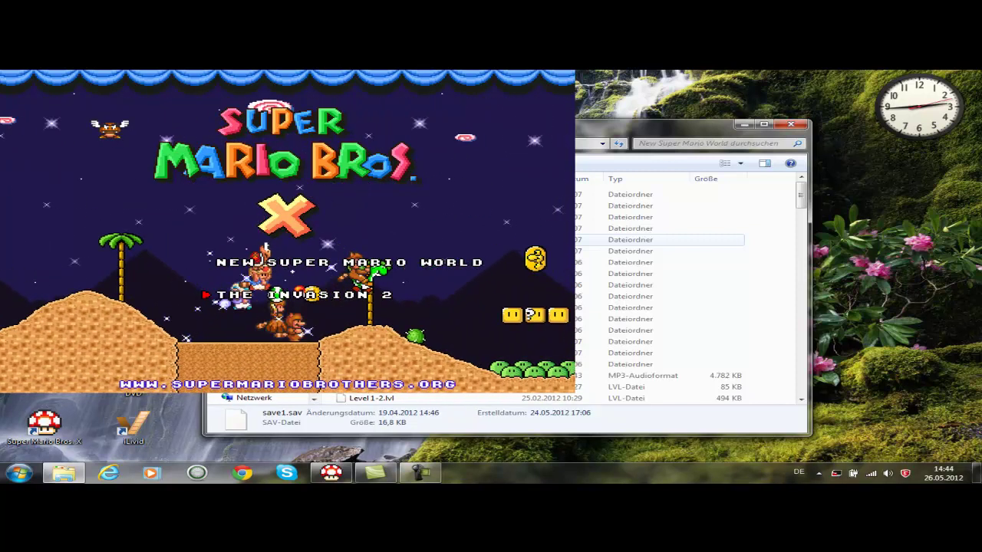
{"action": "key", "text": "Up"}
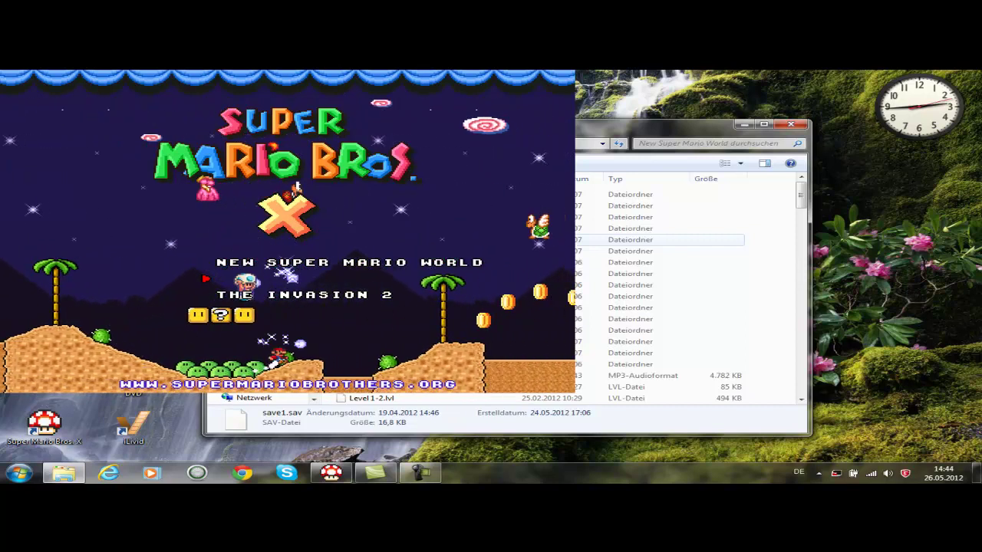
{"action": "key", "text": "Down"}
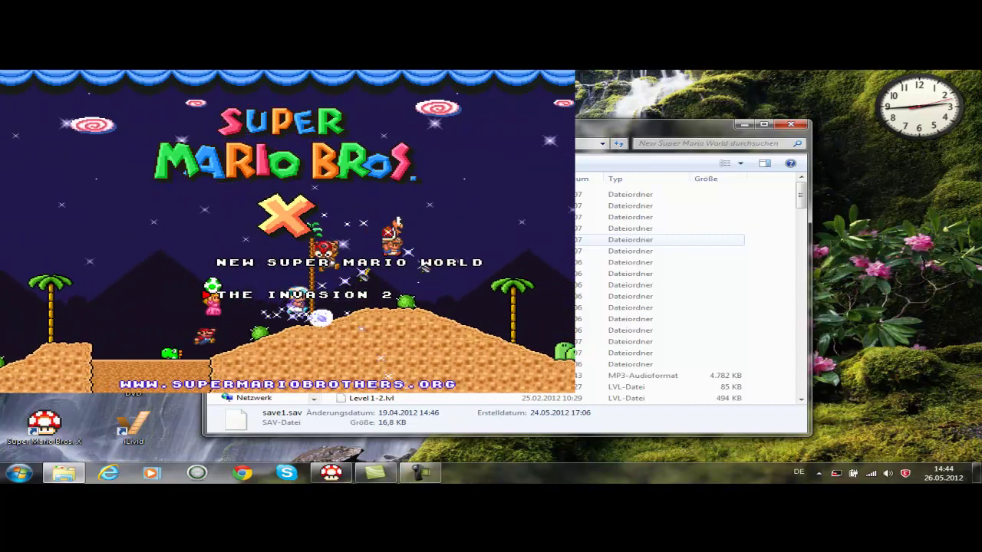
{"action": "key", "text": "Up"}
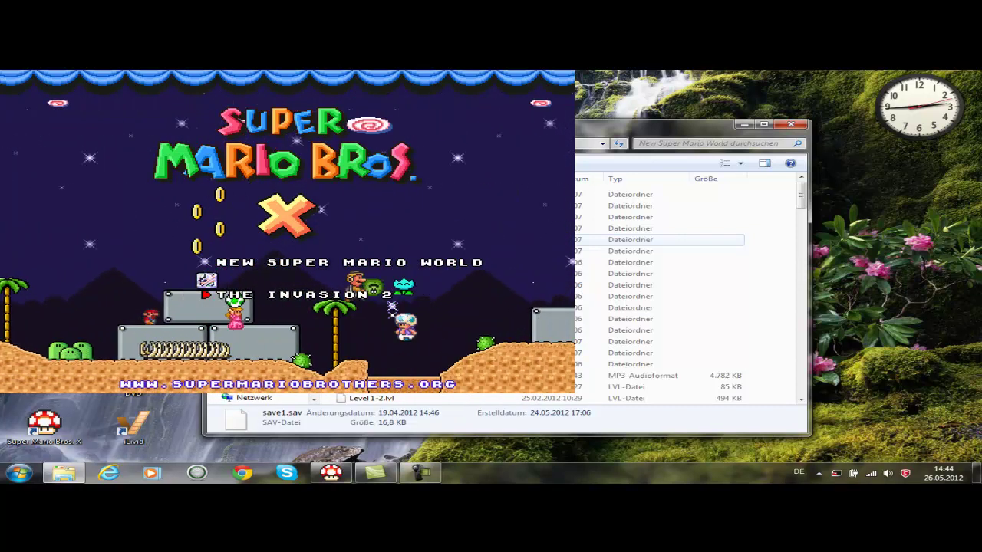
{"action": "key", "text": "Up"}
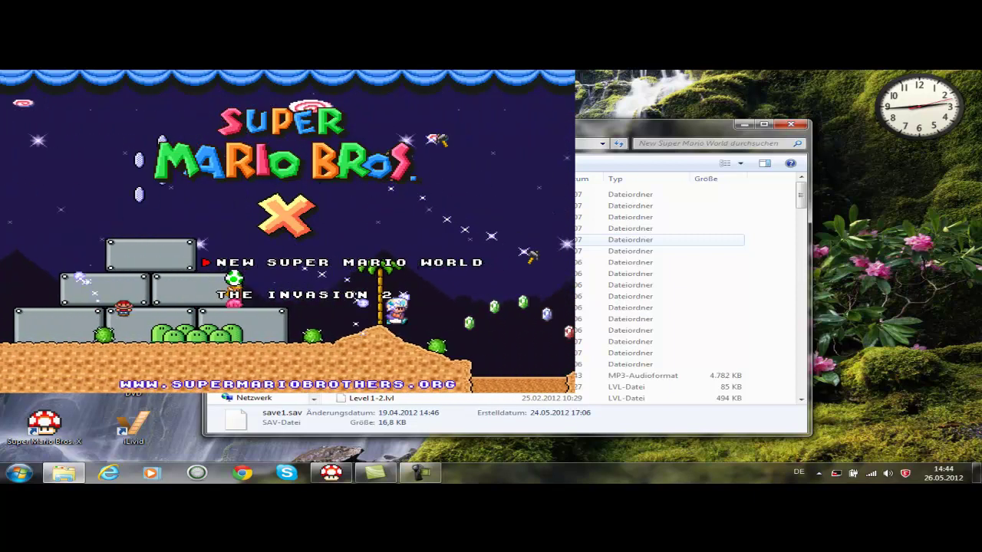
{"action": "key", "text": "Return"}
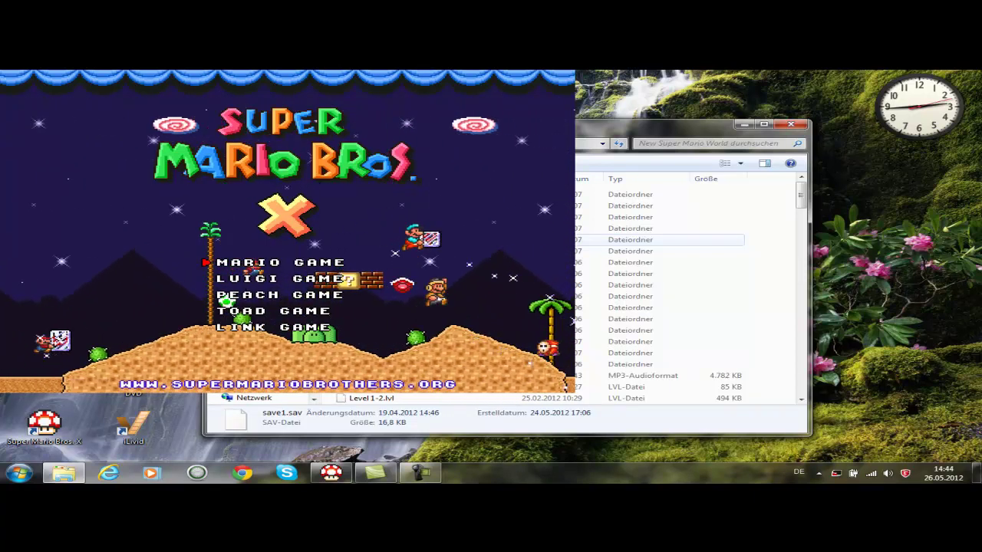
{"action": "key", "text": "Return"}
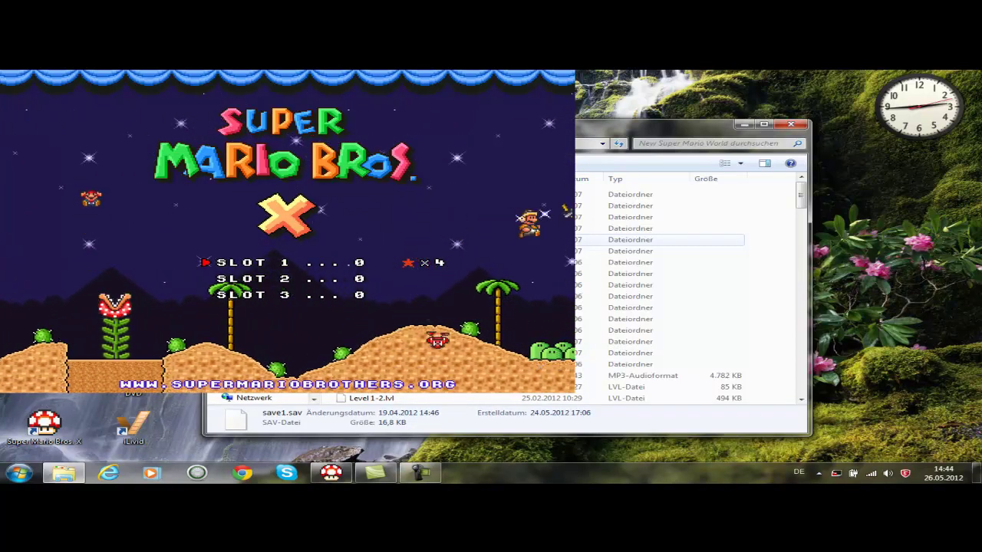
{"action": "key", "text": "Return"}
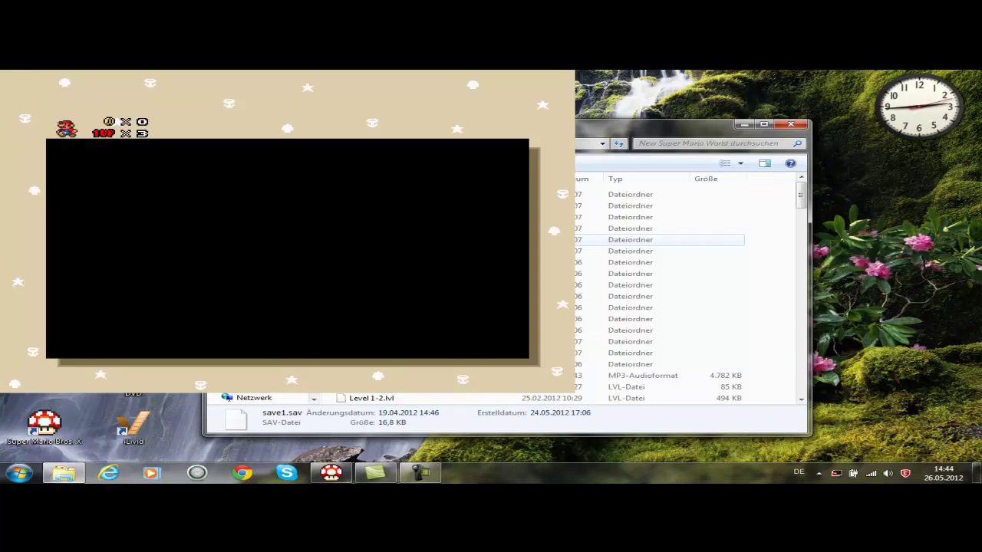
- Try to save and quit the running world from its pause menu
{"action": "key", "text": "Escape"}
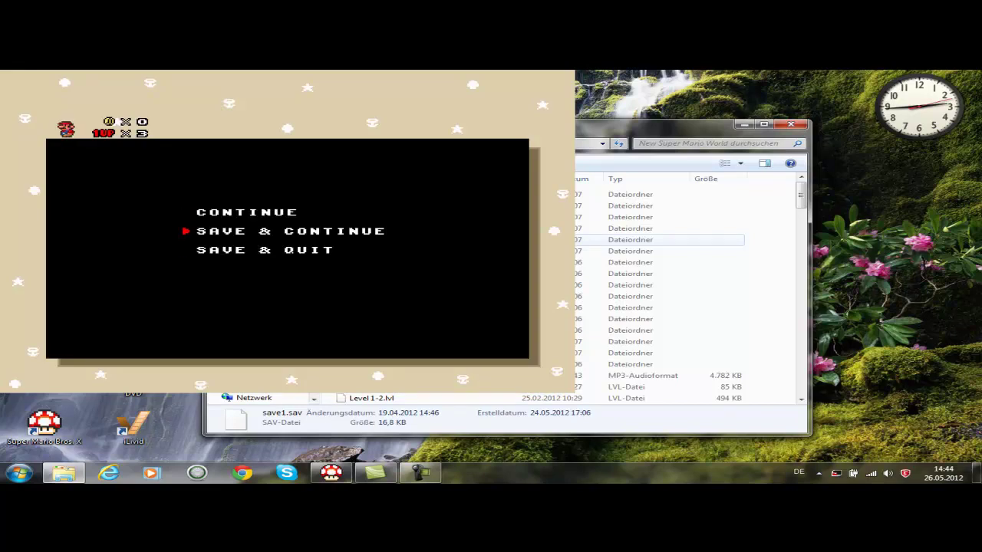
{"action": "key", "text": "Return"}
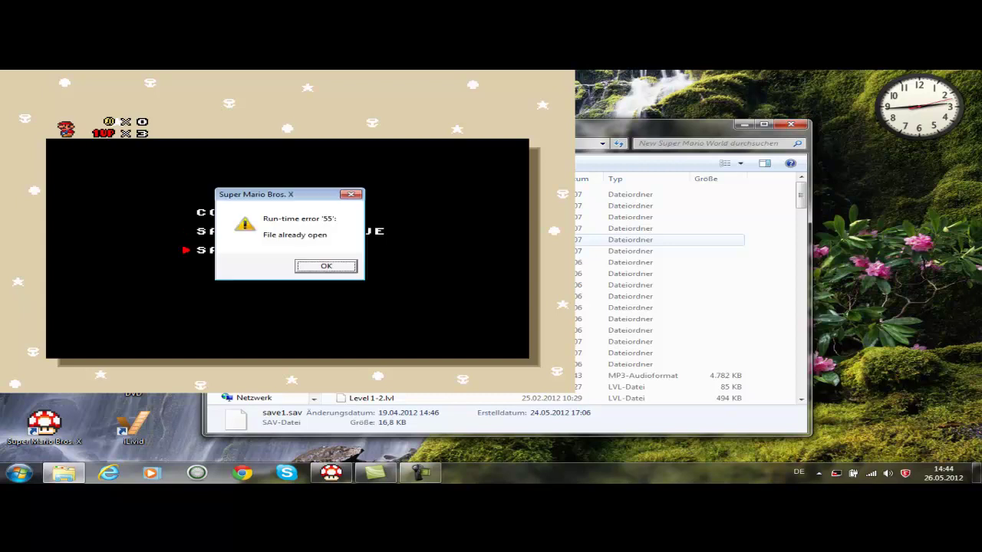
{"action": "key", "text": "Return"}
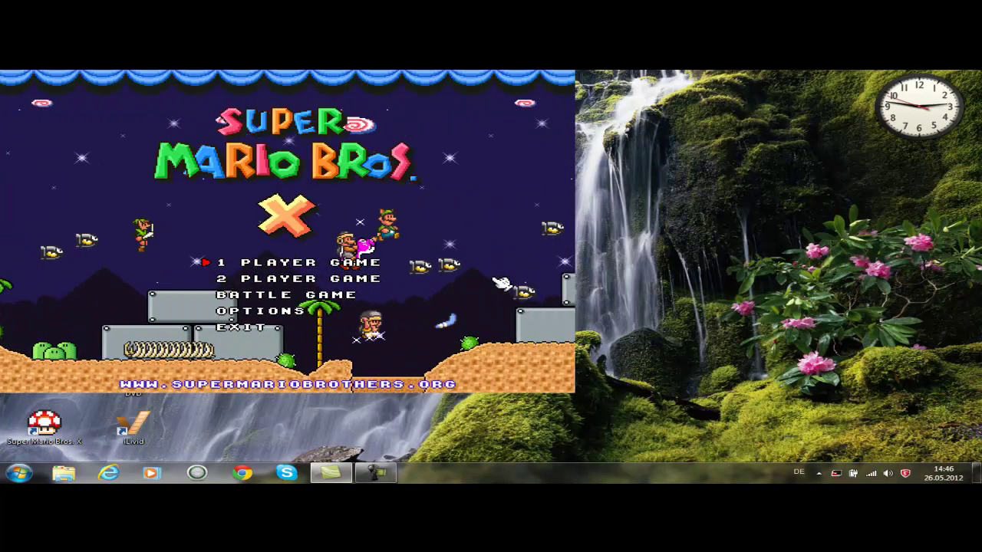
- Open the one-player world list, browse its four worlds, and return to it from the character selection
{"action": "key", "text": "Return"}
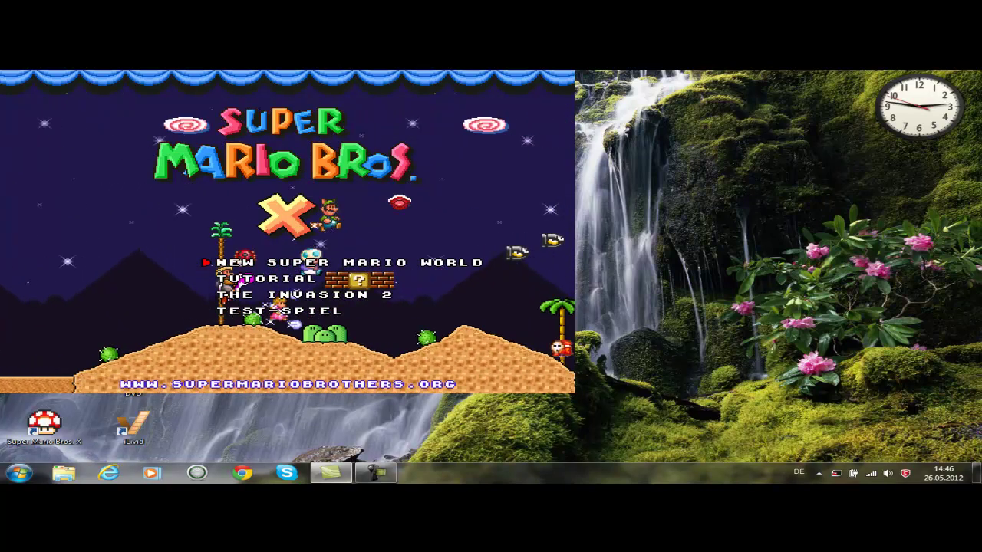
{"action": "key", "text": "Down"}
{"action": "key", "text": "Down"}
{"action": "key", "text": "Down"}
{"action": "key", "text": "Up"}
{"action": "key", "text": "Up"}
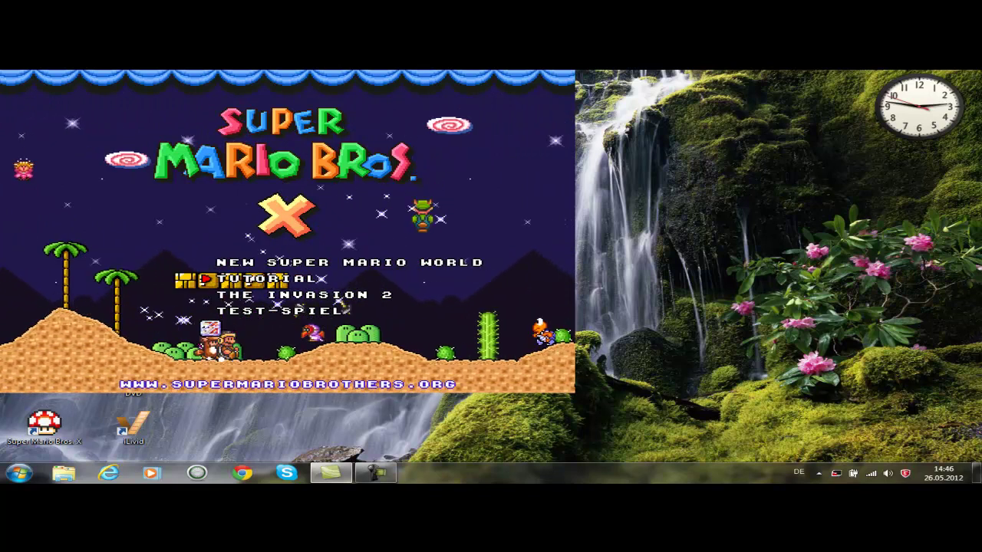
{"action": "key", "text": "Down"}
{"action": "key", "text": "Down"}
{"action": "key", "text": "Up"}
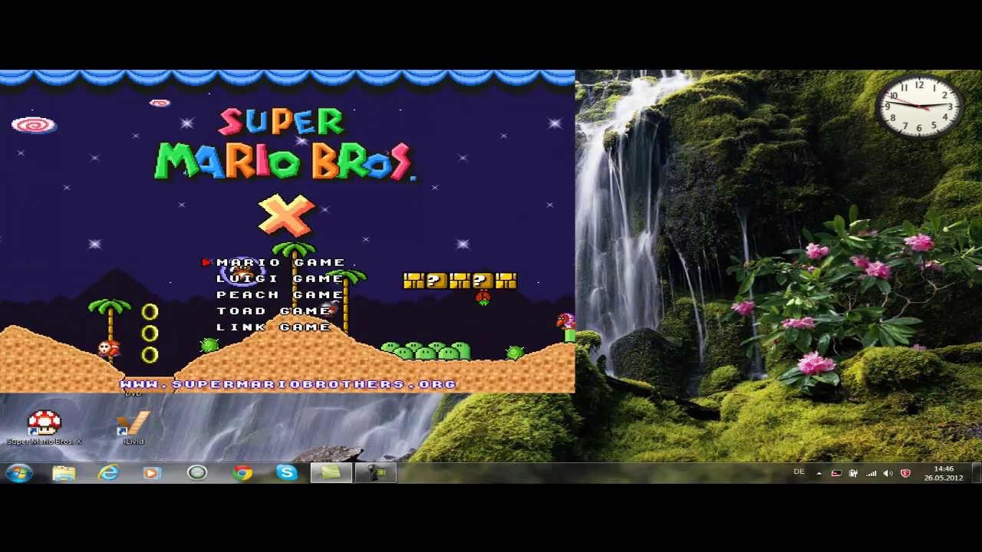
{"action": "key", "text": "Escape"}
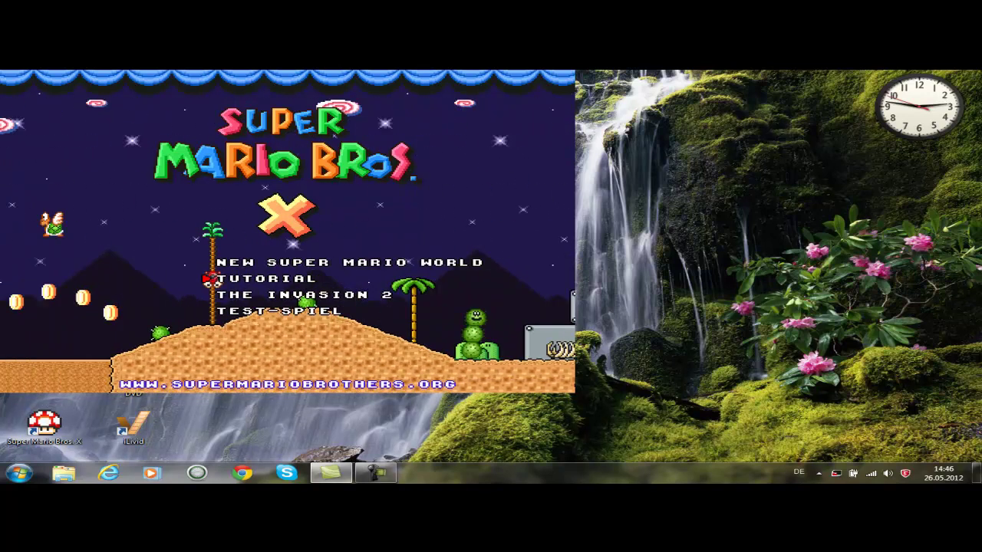
- Choose a world and the Mario game to view that world's three save slots
{"action": "key", "text": "Down"}
{"action": "key", "text": "Return"}
{"action": "key", "text": "Escape"}
{"action": "key", "text": "Up"}
{"action": "key", "text": "Return"}
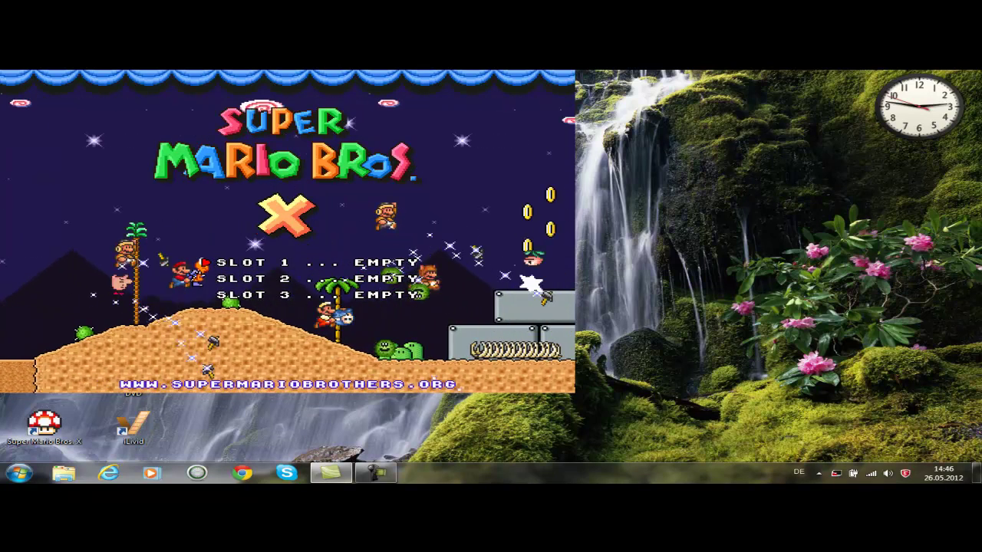
{"action": "key", "text": "Return"}
{"action": "key", "text": "Escape"}
{"action": "key", "text": "Return"}
{"action": "key", "text": "Return"}
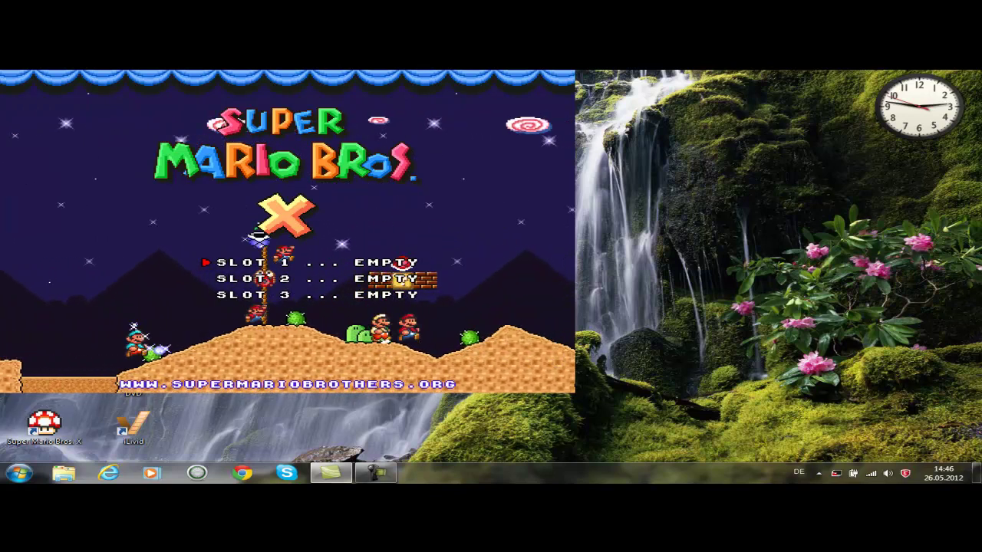
- Look through the save slots and return to the main menu
{"action": "key", "text": "Down"}
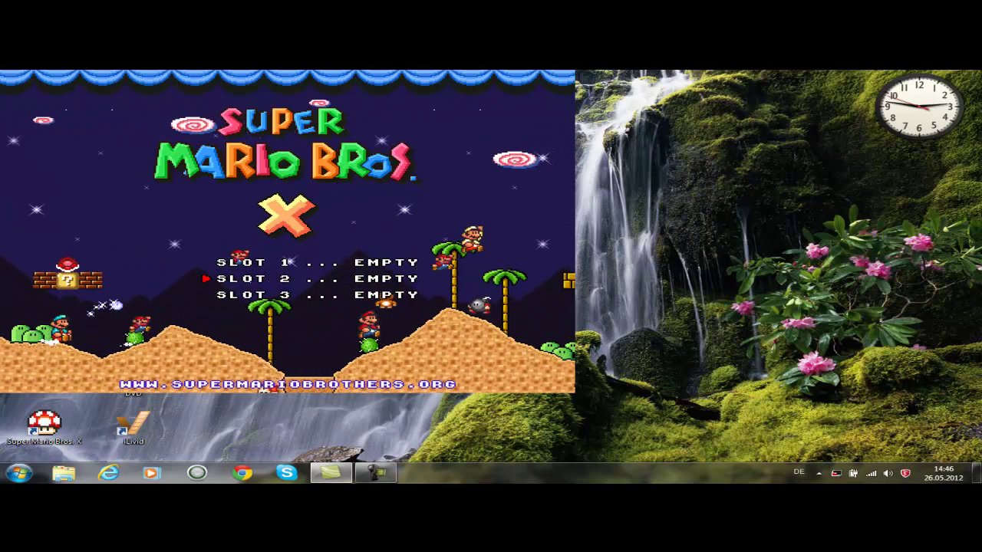
{"action": "key", "text": "Up"}
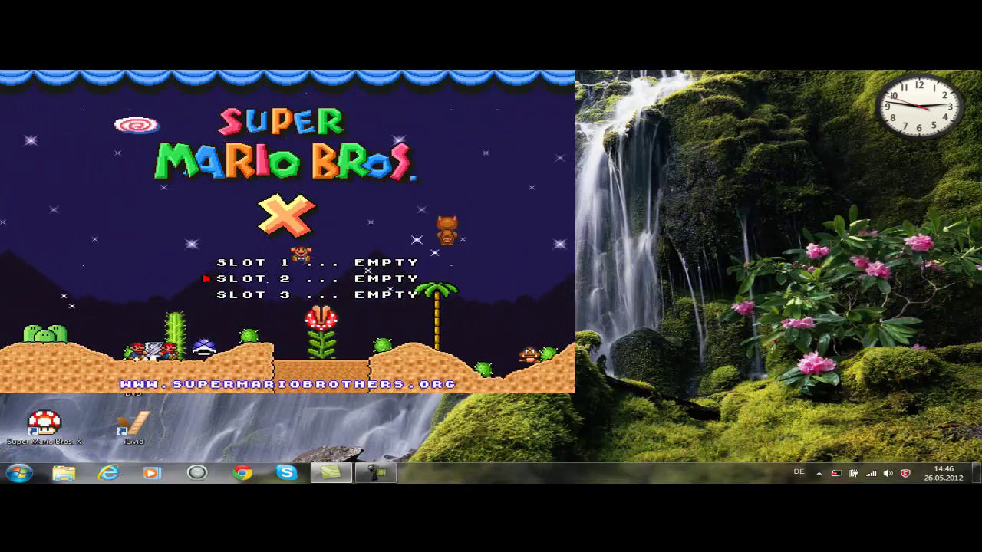
{"action": "key", "text": "Return"}
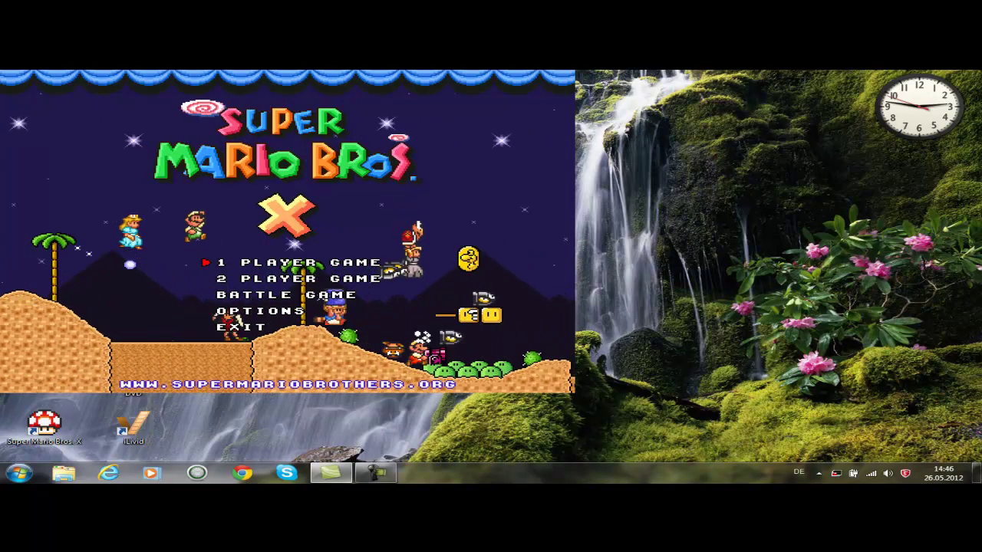
- Start a one-player Mario game in the empty slot 2
{"action": "key", "text": "Return"}
{"action": "key", "text": "Return"}
{"action": "key", "text": "Return"}
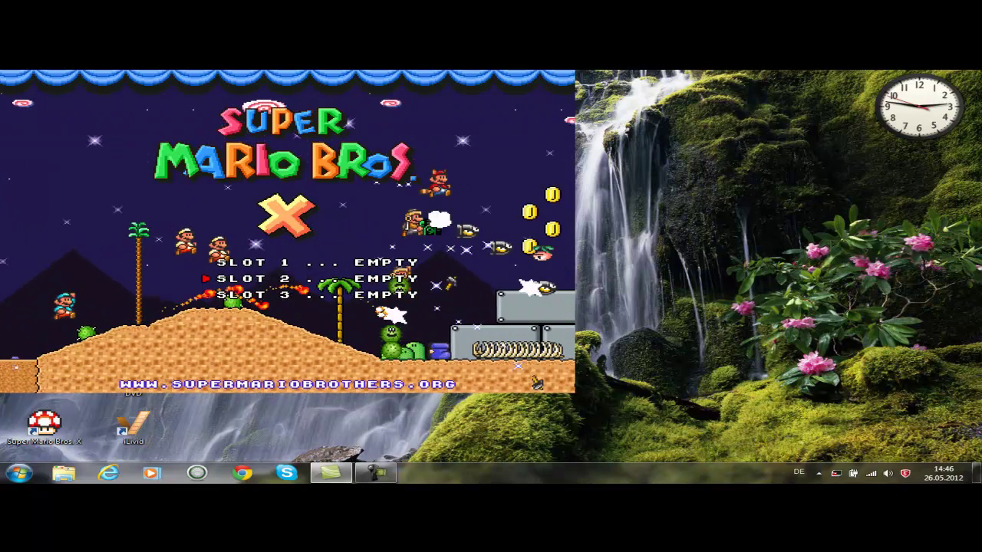
{"action": "key", "text": "Down"}
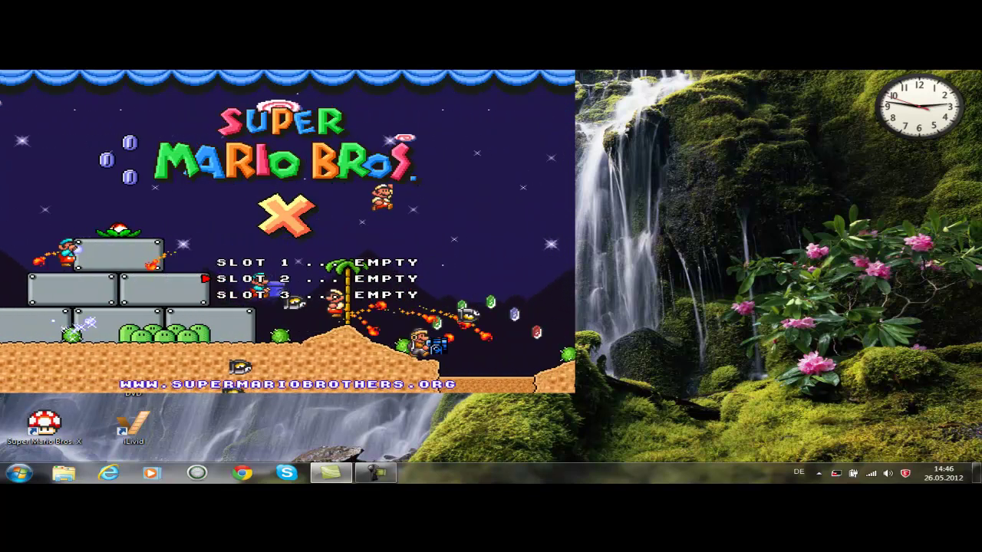
{"action": "key", "text": "Return"}
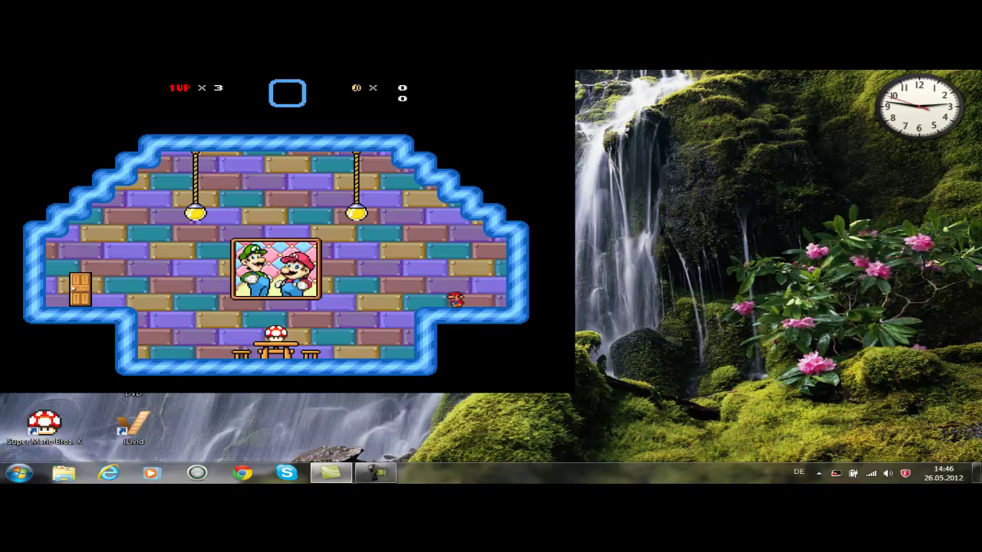
- Jump around the intro room with Mario and collect the mushroom from the table
{"action": "key", "text": "z"}
{"action": "key", "text": "Right"}
{"action": "key", "text": "Left"}
{"action": "key", "text": "z"}
{"action": "key", "text": "Right"}
{"action": "key", "text": "z"}
{"action": "key", "text": "Left"}
{"action": "key", "text": "z"}
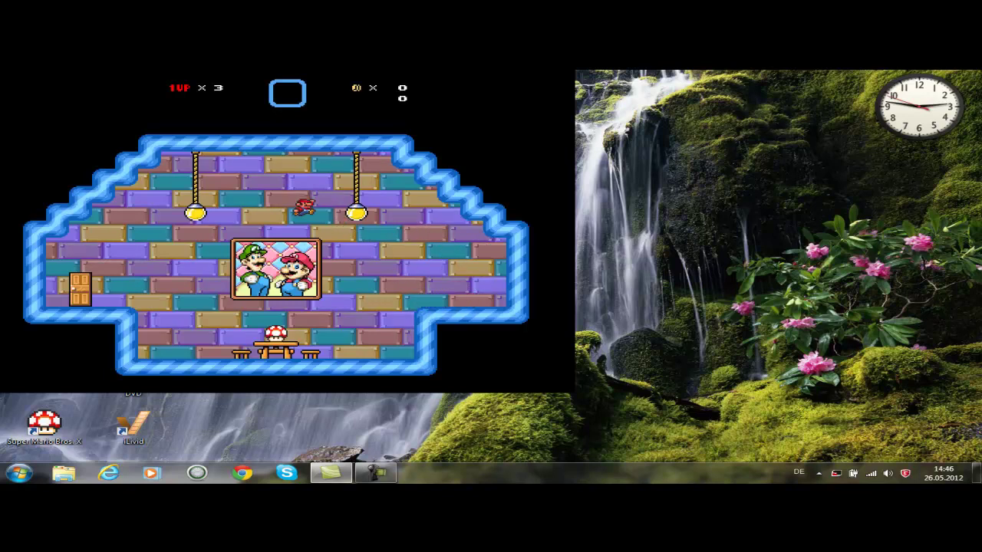
{"action": "key", "text": "Right"}
{"action": "key", "text": "z"}
{"action": "key", "text": "z"}
{"action": "key", "text": "Left"}
{"action": "key", "text": "z"}
{"action": "key", "text": "Right"}
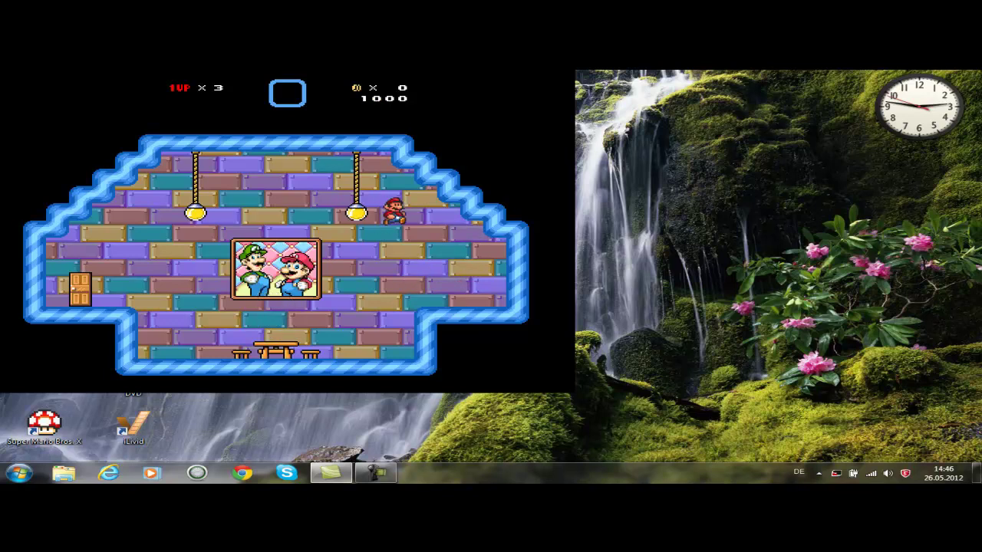
{"action": "key", "text": "z"}
{"action": "key", "text": "Left"}
{"action": "key", "text": "z"}
{"action": "key", "text": "Right"}
{"action": "key", "text": "z"}
{"action": "key", "text": "Left"}
{"action": "key", "text": "z"}
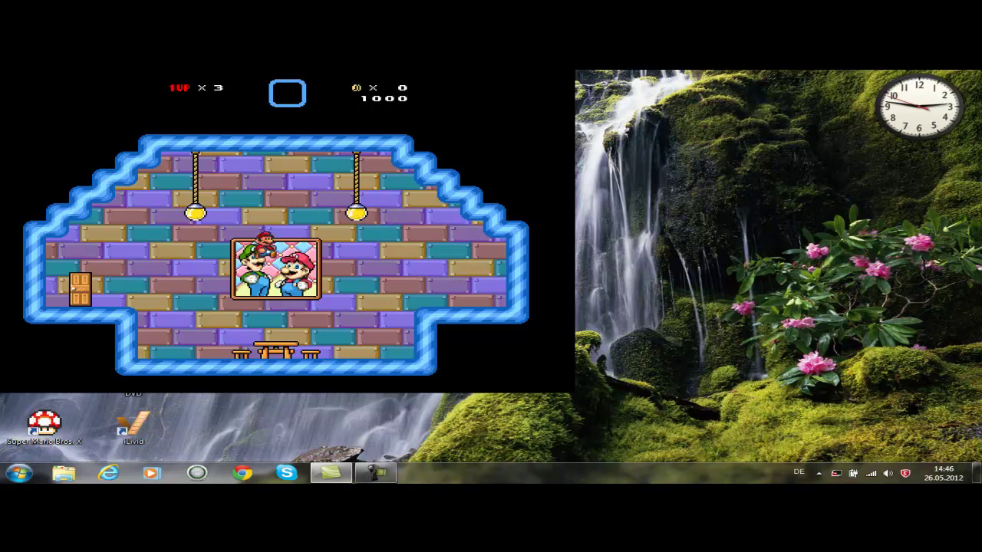
{"action": "key", "text": "Right"}
{"action": "key", "text": "Left"}
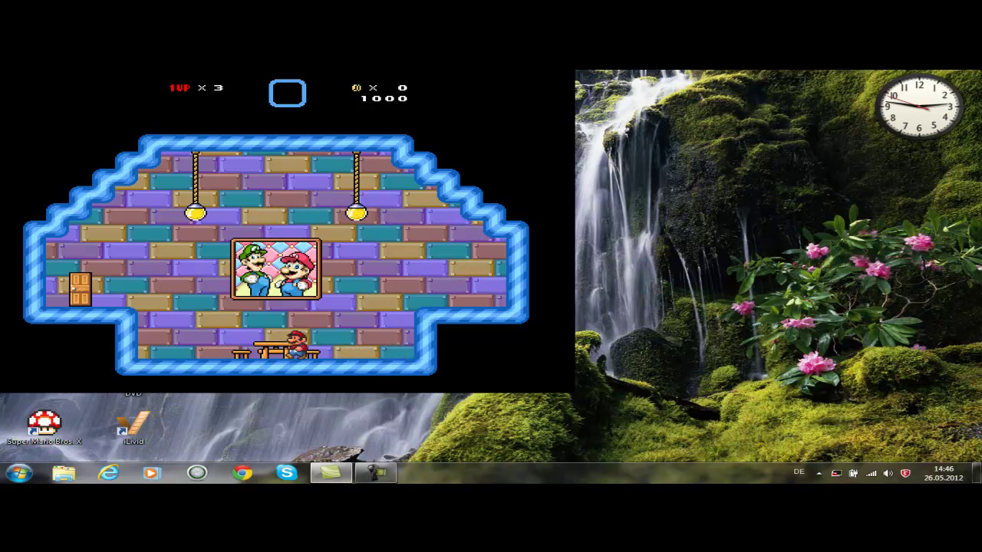
{"action": "key", "text": "Right"}
{"action": "key", "text": "Right"}
{"action": "key", "text": "z"}
{"action": "key", "text": "Left"}
{"action": "key", "text": "Right"}
{"action": "key", "text": "z"}
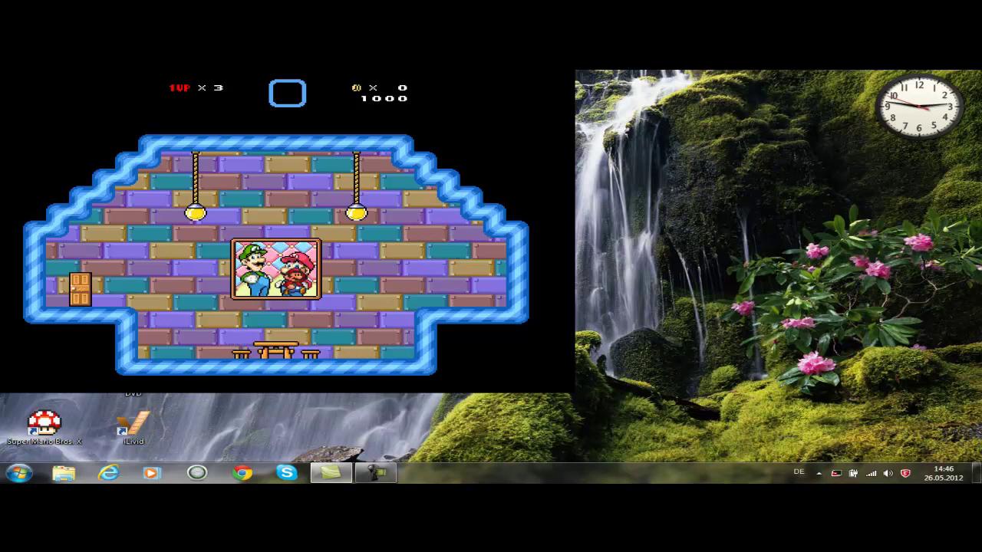
- Leave the intro room through its door and run past the Toad outside the mushroom house, collecting coins
{"action": "key", "text": "Left"}
{"action": "key", "text": "Left"}
{"action": "key", "text": "z"}
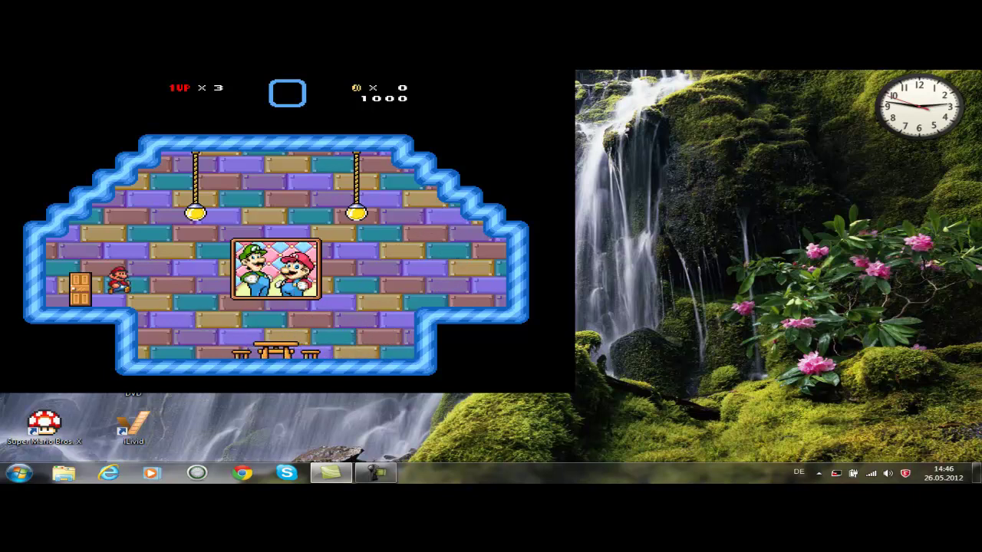
{"action": "key", "text": "Up"}
{"action": "key", "text": "Right"}
{"action": "key", "text": "z"}
{"action": "key", "text": "Right"}
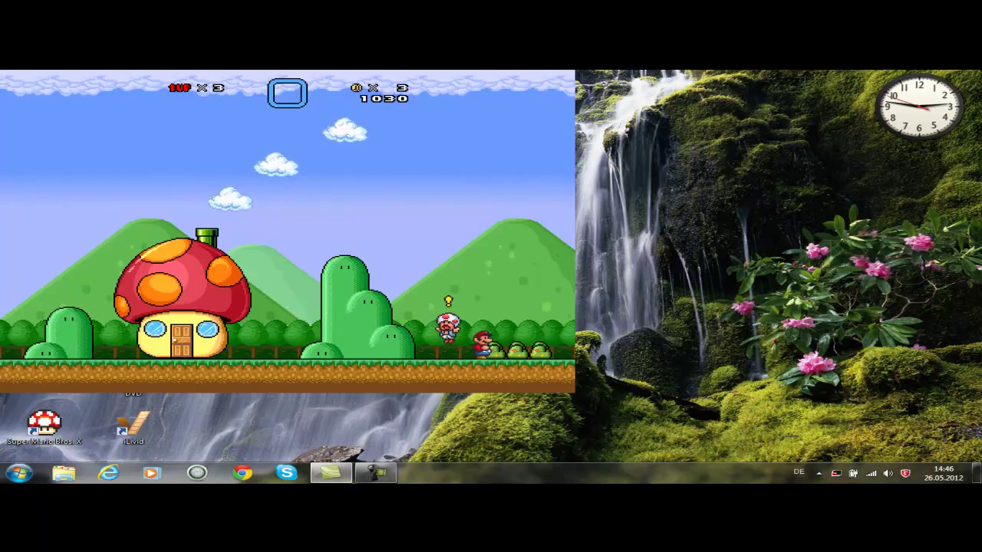
- Talk to the Toad messenger, read through its message and leave the intro level for the world map
{"action": "key", "text": "Left"}
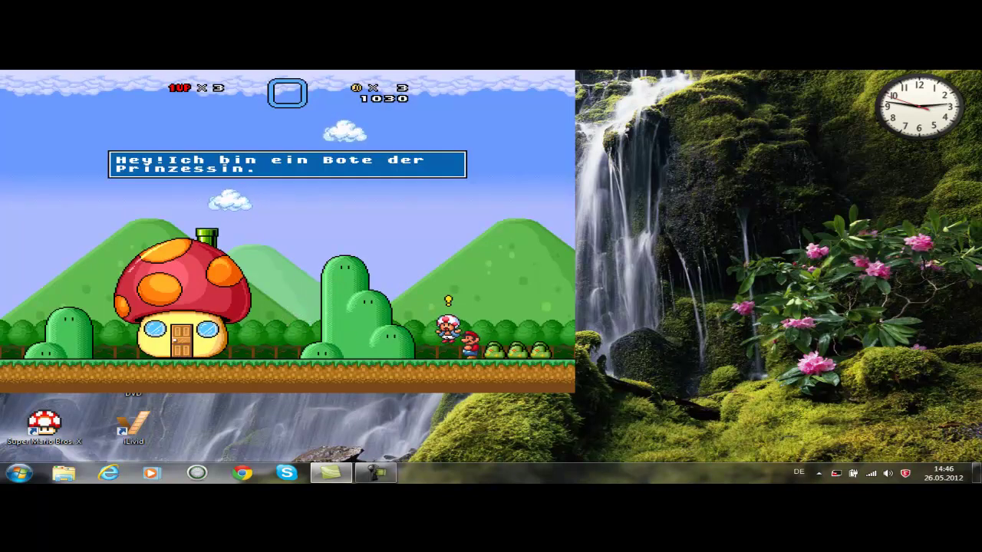
{"action": "key", "text": "z"}
{"action": "key", "text": "z"}
{"action": "key", "text": "z"}
{"action": "key", "text": "z"}
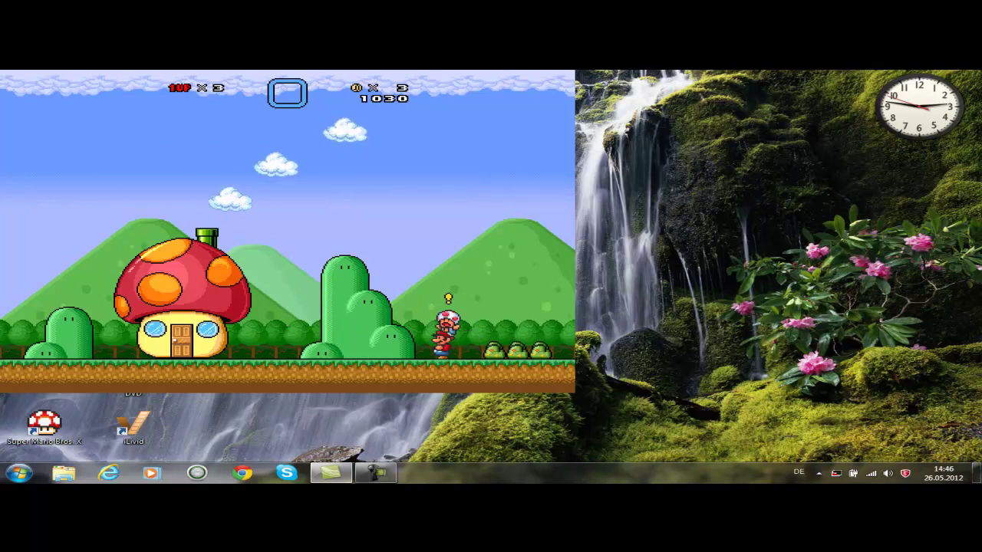
{"action": "key", "text": "z"}
{"action": "key", "text": "Right"}
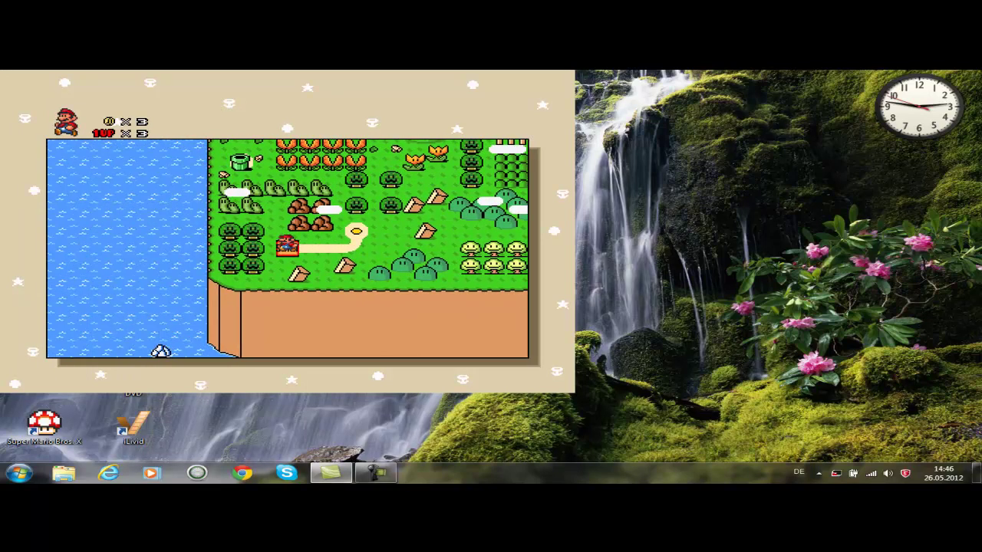
- Enter the level Einfacher Einstieg from the world map and collect the leaf power-up from the blocks above the green platform
{"action": "key", "text": "Up"}
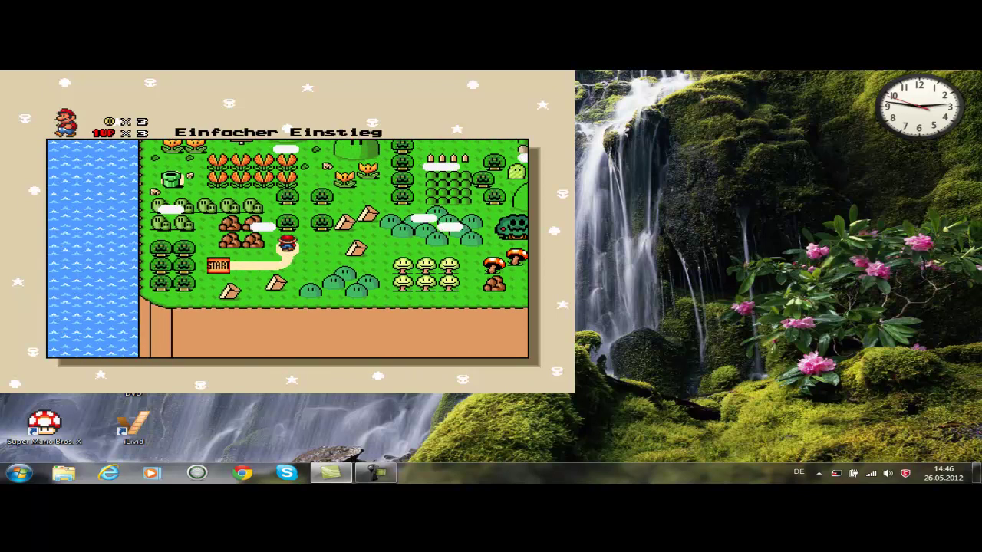
{"action": "key", "text": "z"}
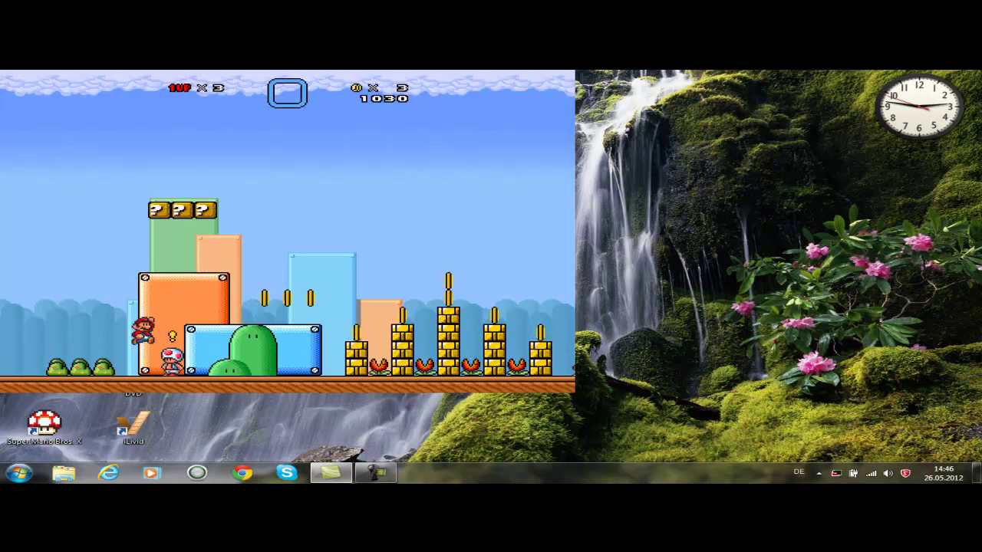
{"action": "key", "text": "Right"}
{"action": "key", "text": "z"}
{"action": "key", "text": "z"}
{"action": "key", "text": "Right"}
{"action": "key", "text": "z"}
{"action": "key", "text": "Left"}
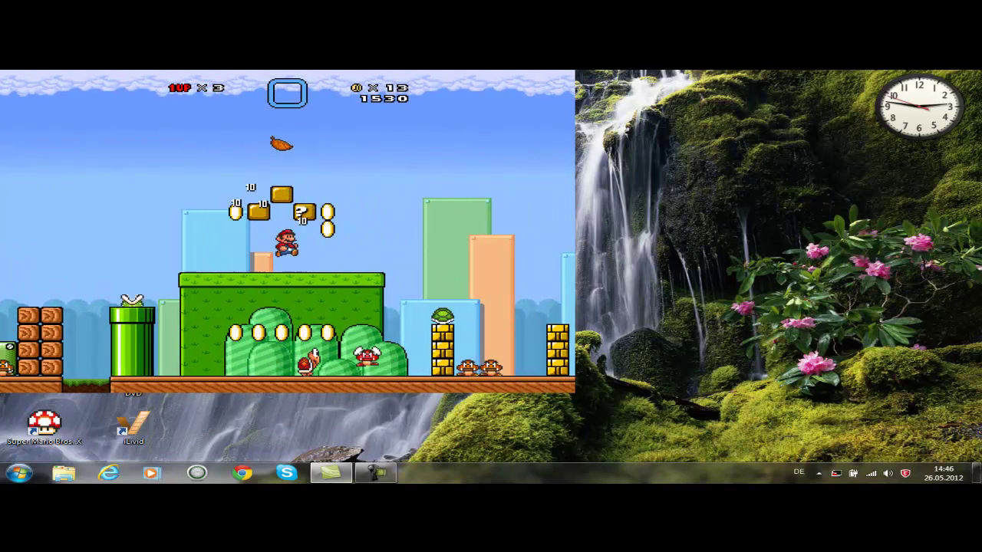
{"action": "key", "text": "Right"}
{"action": "key", "text": "z"}
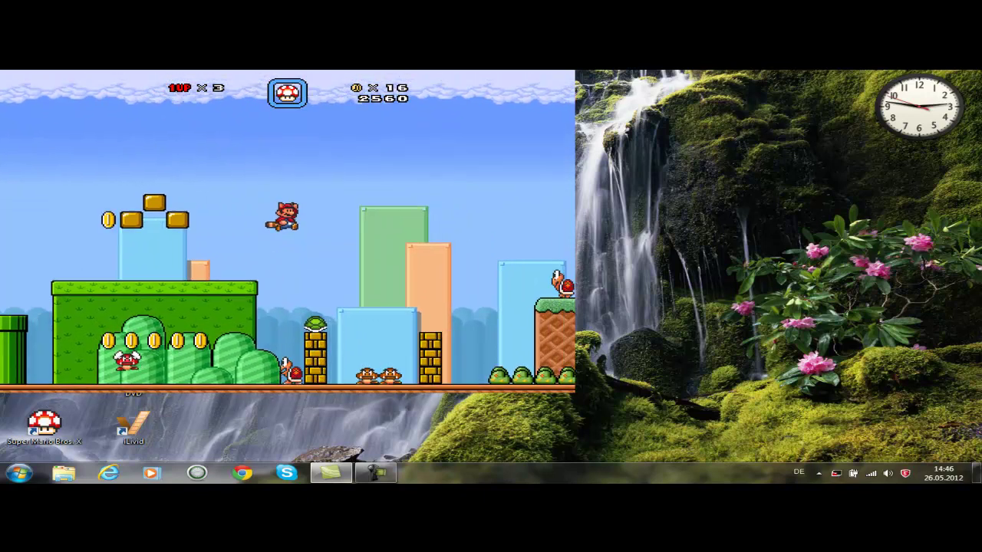
- Run and jump through the rest of Einfacher Einstieg with raccoon Mario to finish the level
{"action": "key", "text": "Right"}
{"action": "key", "text": "z"}
{"action": "key", "text": "Right"}
{"action": "key", "text": "Left"}
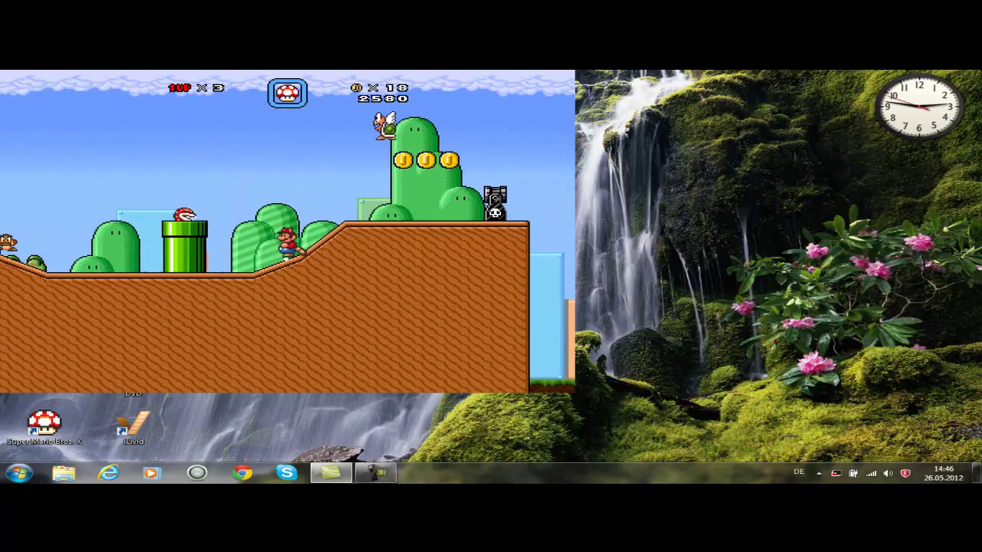
{"action": "key", "text": "Right"}
{"action": "key", "text": "z"}
{"action": "key", "text": "Right"}
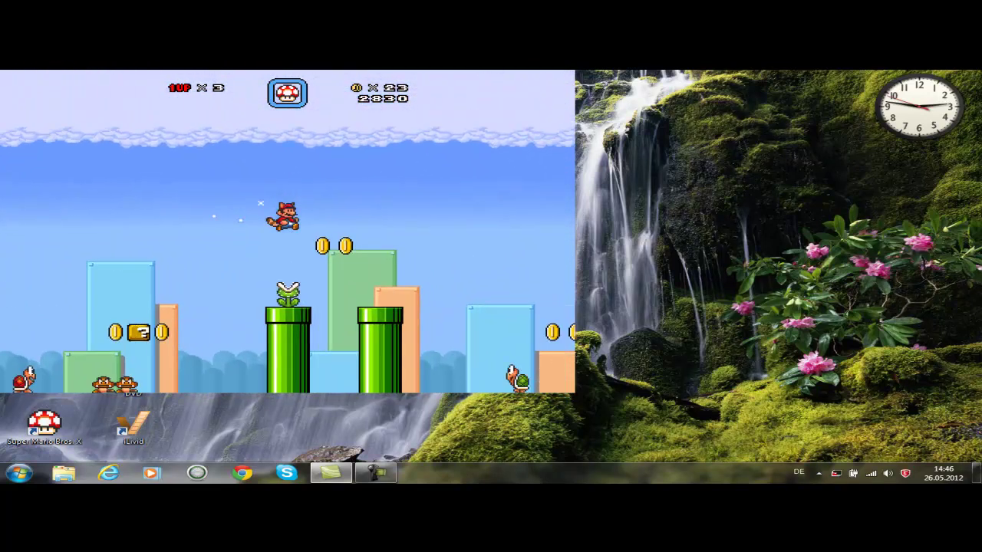
{"action": "key", "text": "Right"}
{"action": "key", "text": "Right"}
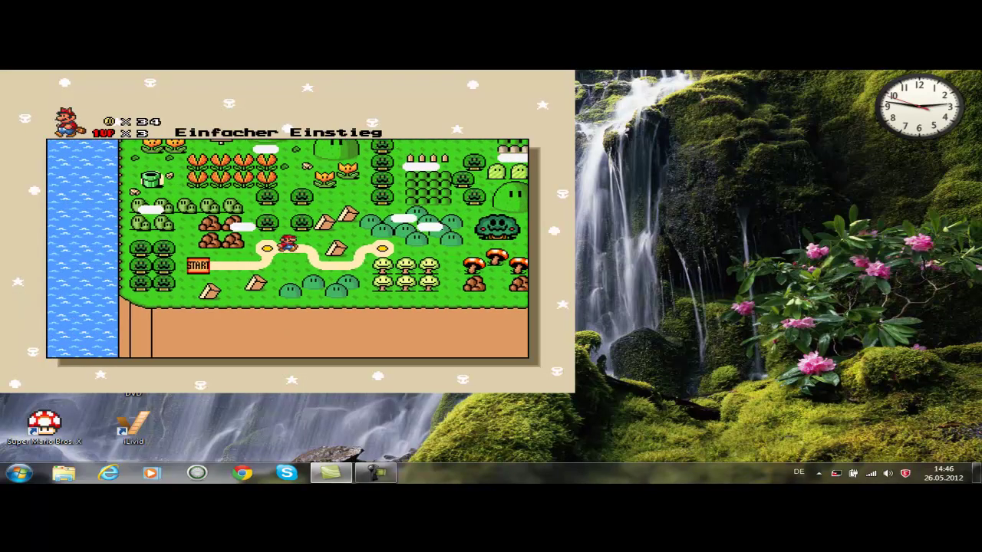
- Walk Mario along the world map path between Einfacher Einstieg and Grassig Gruene Ebene
{"action": "key", "text": "Right"}
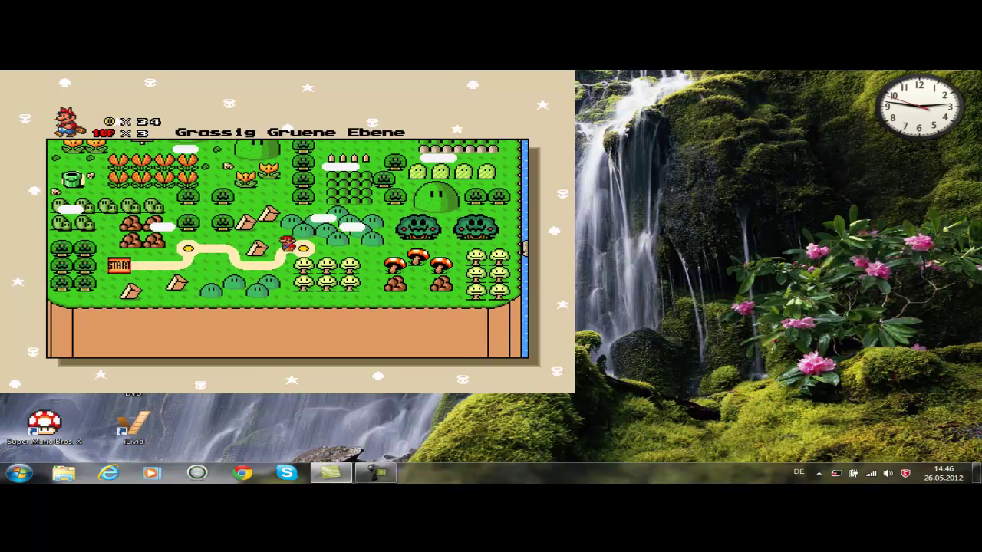
{"action": "key", "text": "Left"}
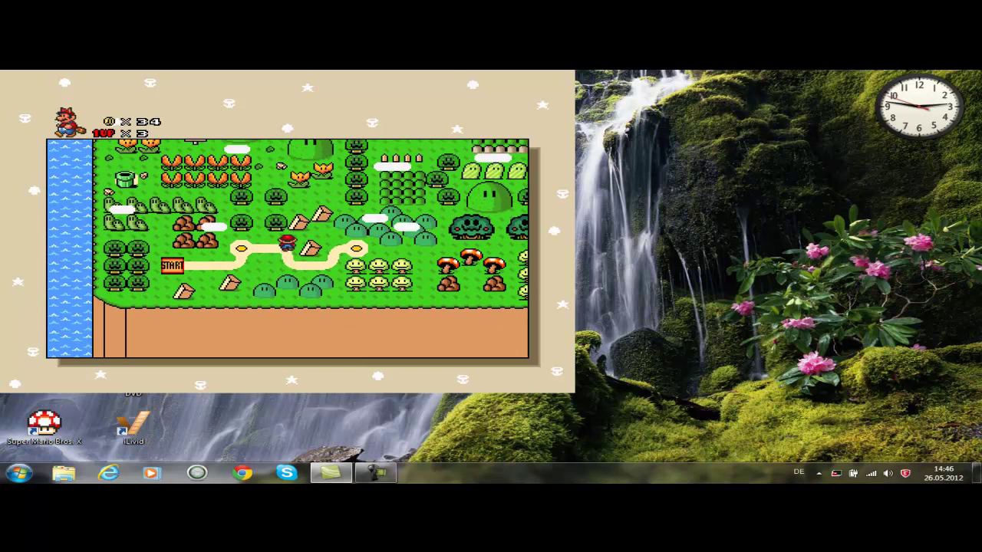
{"action": "key", "text": "Right"}
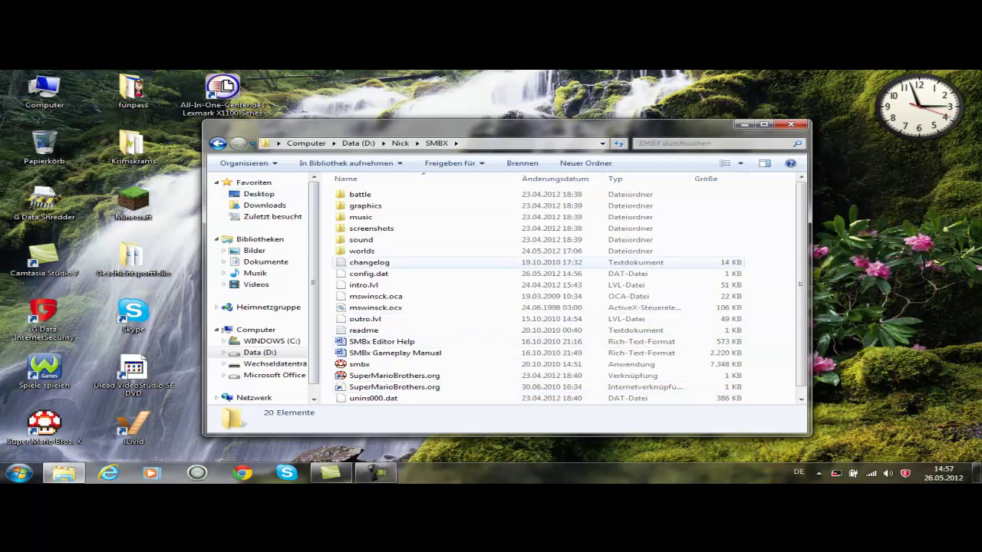
- Inspect the Tutorial world folder, including intro.lvl, abc.lvl and the Events subfolder, and return to the worlds folder
{"action": "double_click", "coordinate": [361, 250]}
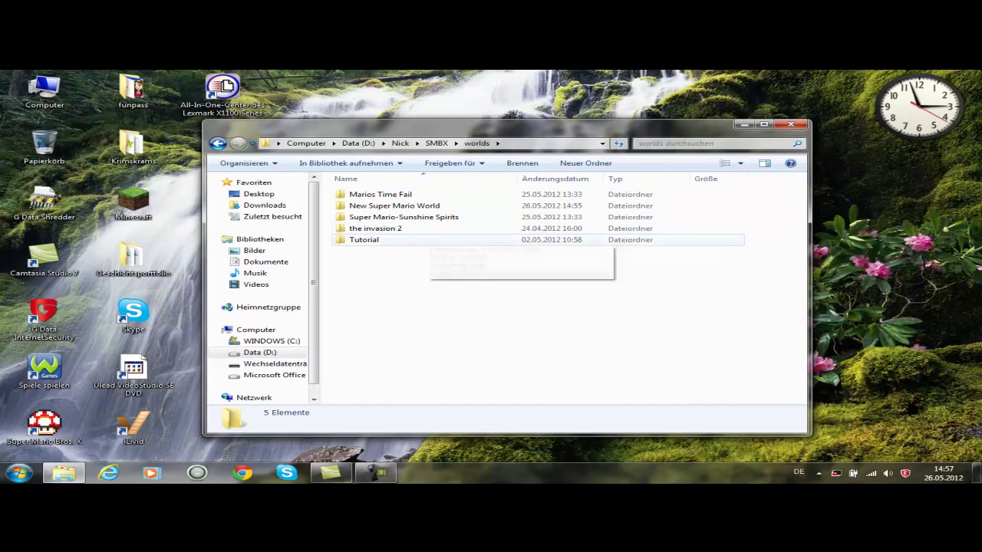
{"action": "double_click", "coordinate": [364, 240]}
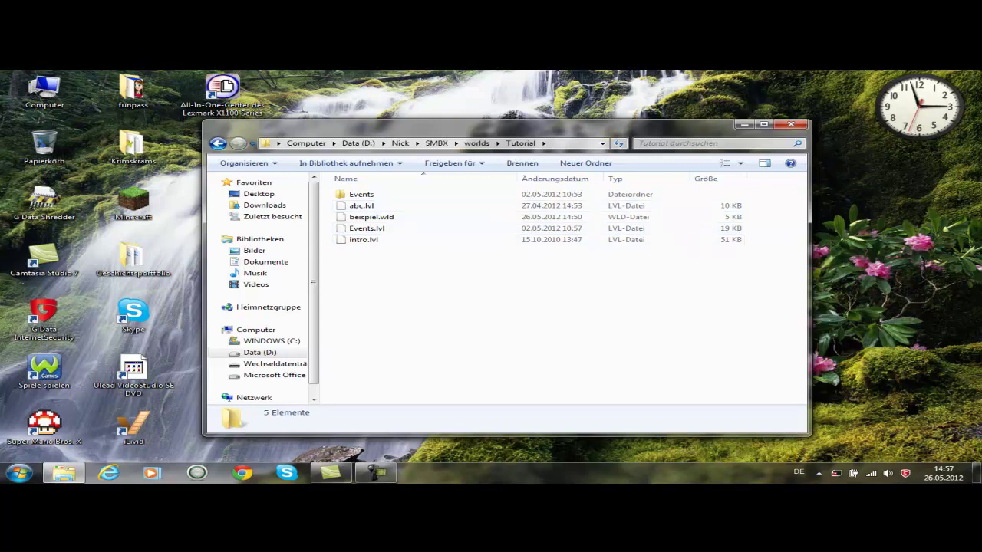
{"action": "left_click", "coordinate": [362, 240]}
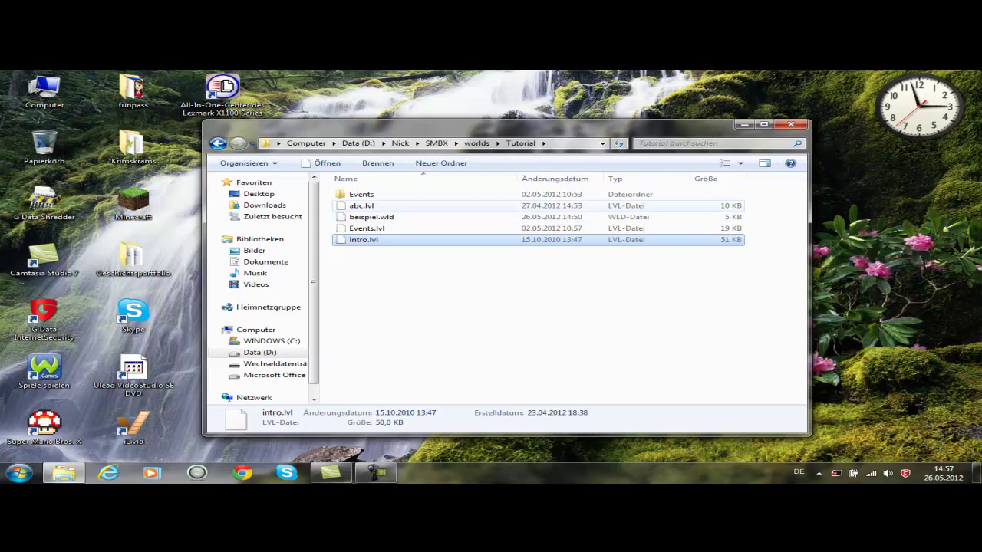
{"action": "left_click", "coordinate": [361, 206]}
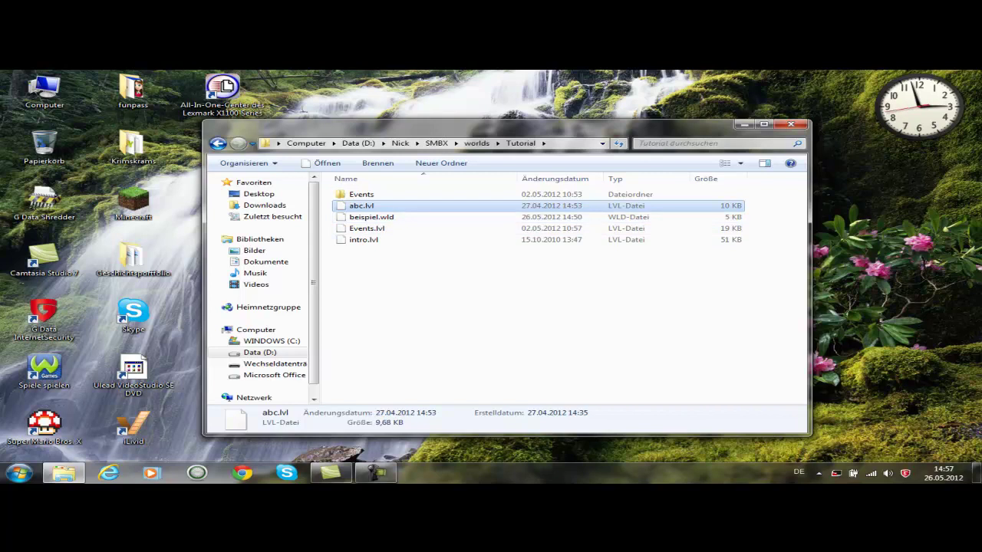
{"action": "double_click", "coordinate": [361, 194]}
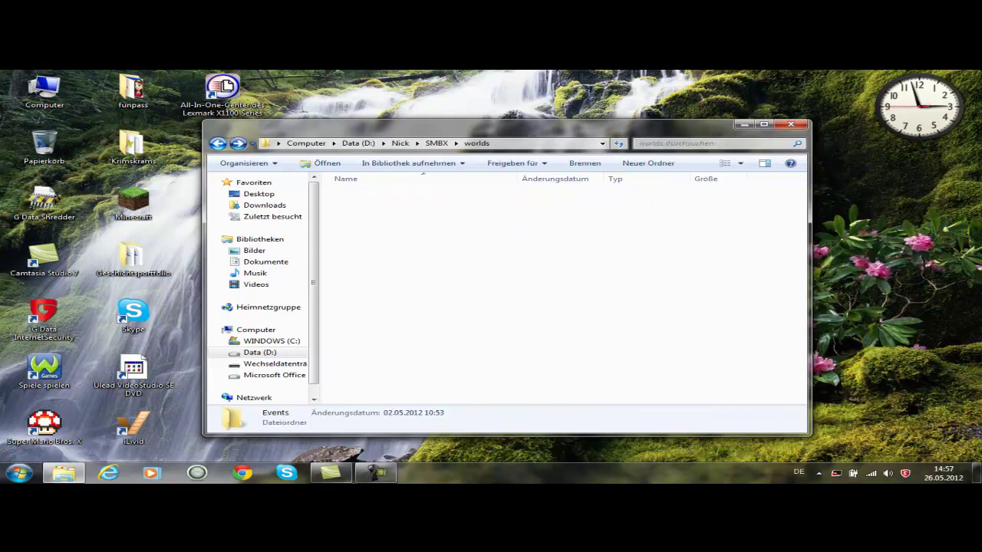
{"action": "key", "text": "BackSpace"}
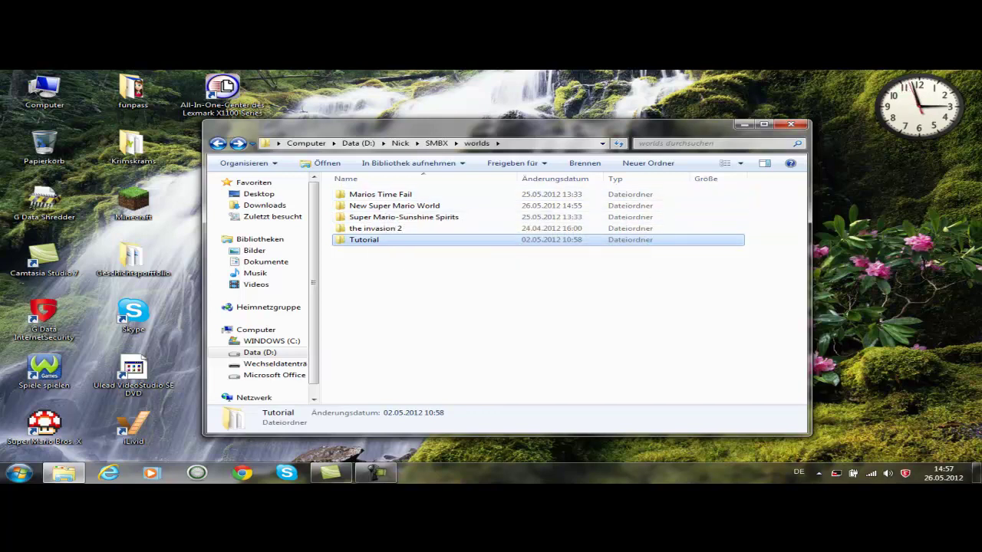
- Open the folder of the world the invasion 2 and look through its level folders and .lvl files
{"action": "left_click", "coordinate": [399, 229]}
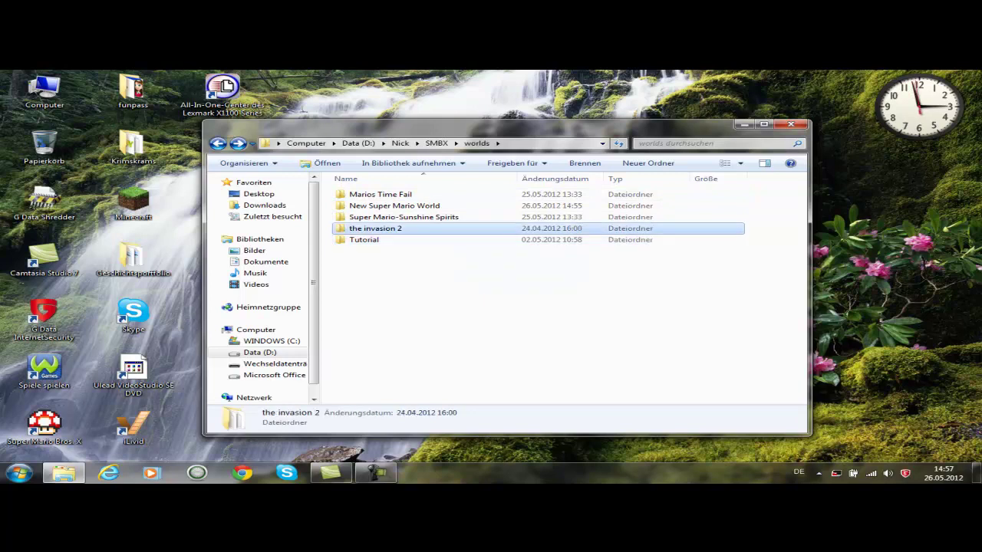
{"action": "key", "text": "Return"}
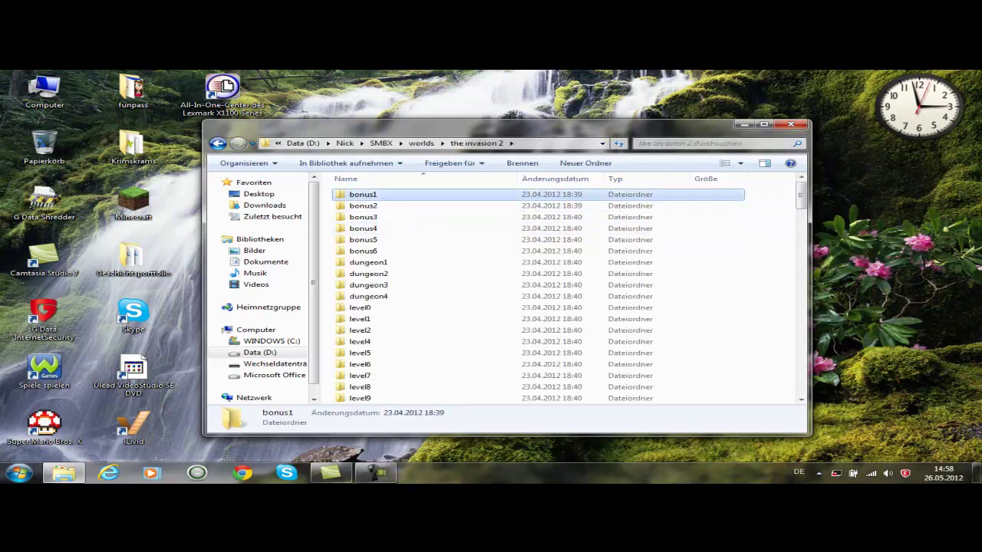
{"action": "scroll", "coordinate": [537, 296], "scroll_direction": "down", "scroll_amount": 15}
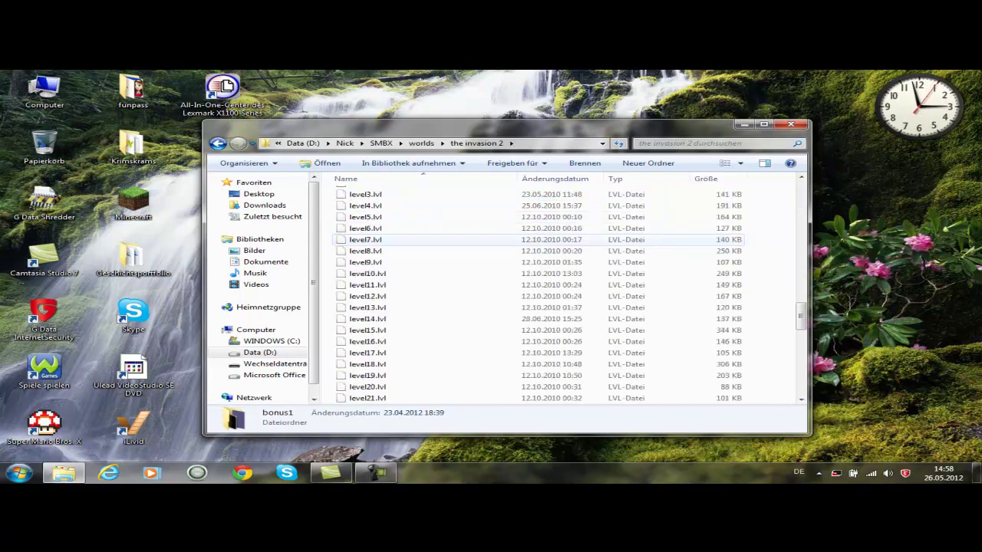
- Copy bonus1.lvl from the invasion 2 folder into the worlds folder
{"action": "scroll", "coordinate": [383, 234], "scroll_direction": "up", "scroll_amount": 5}
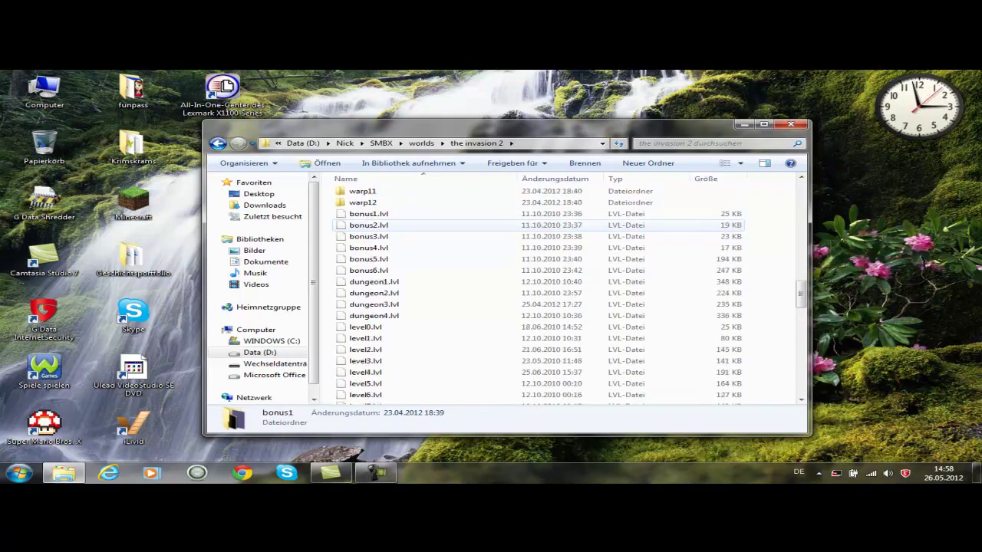
{"action": "left_click", "coordinate": [368, 214]}
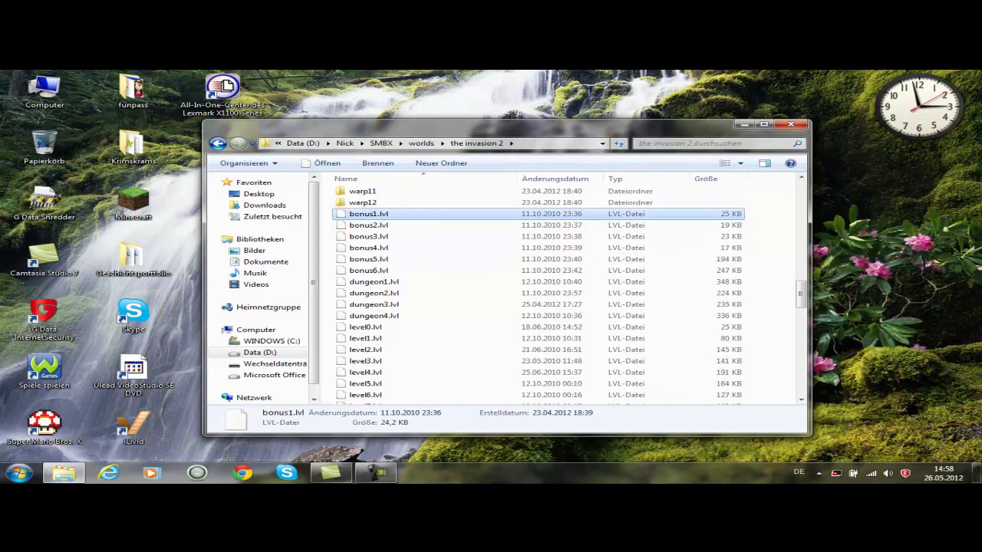
{"action": "right_click", "coordinate": [401, 214]}
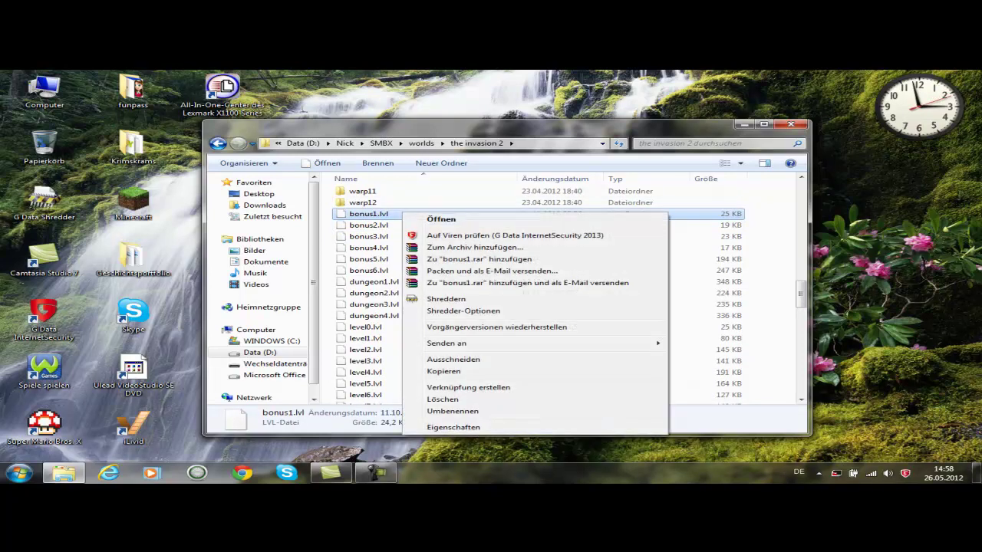
{"action": "left_click", "coordinate": [444, 371]}
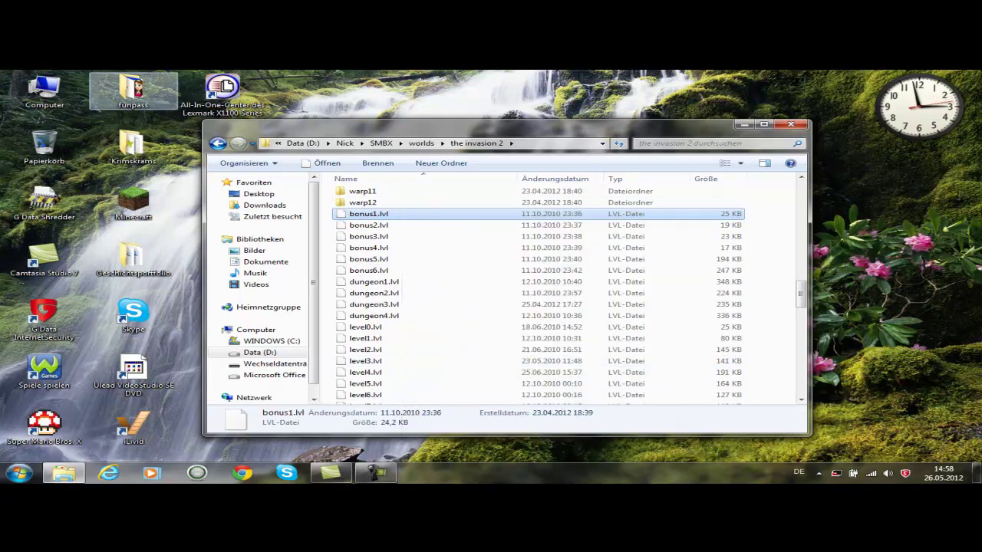
{"action": "left_click", "coordinate": [217, 144]}
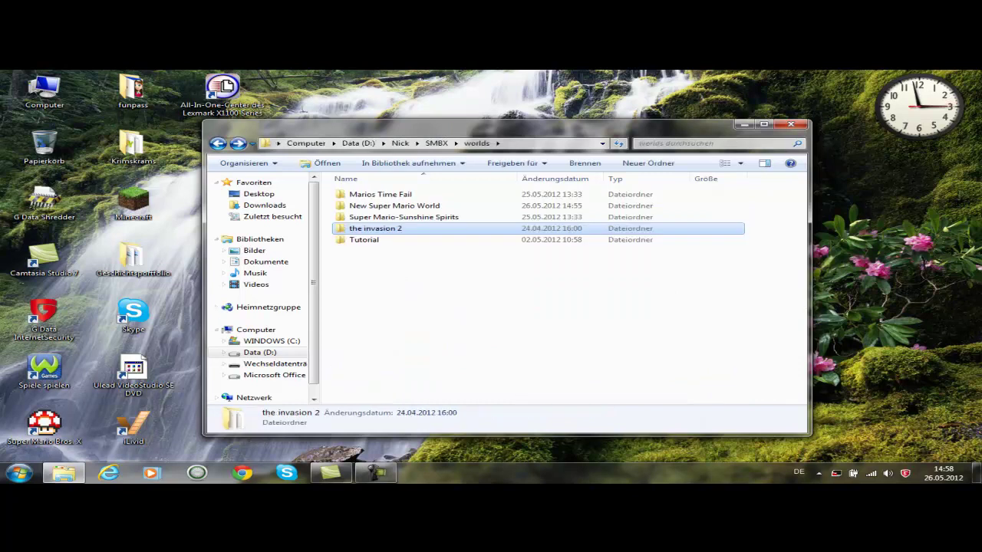
{"action": "right_click", "coordinate": [404, 310]}
{"action": "left_click", "coordinate": [445, 230]}
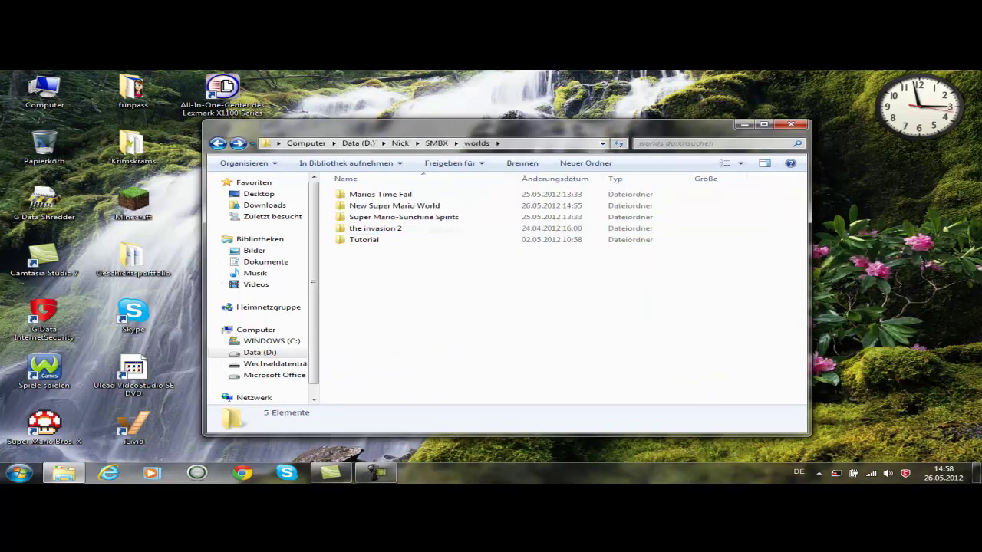
{"action": "left_click", "coordinate": [445, 306]}
- Move intro.lvl from the SMBX main folder into the worlds folder
{"action": "left_click", "coordinate": [218, 144]}
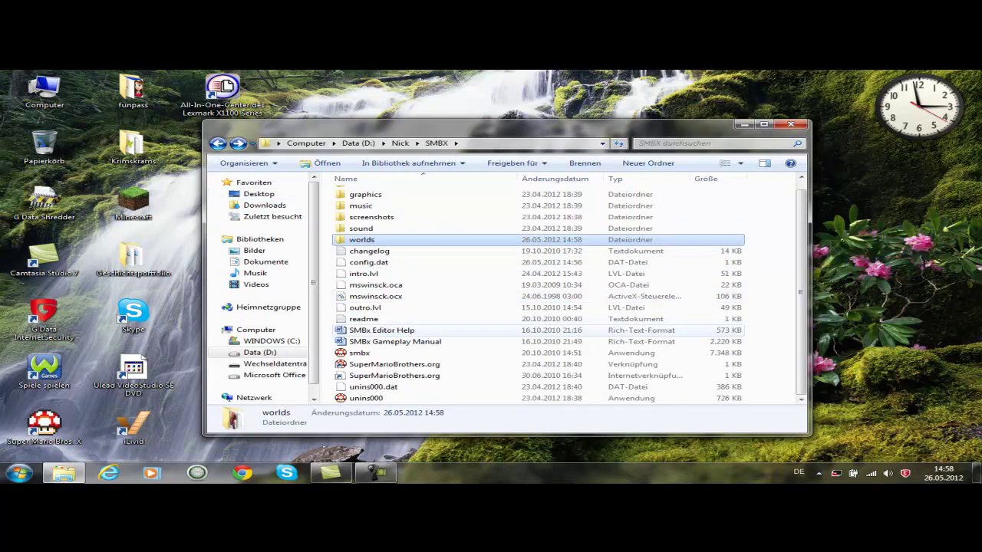
{"action": "left_click", "coordinate": [363, 274]}
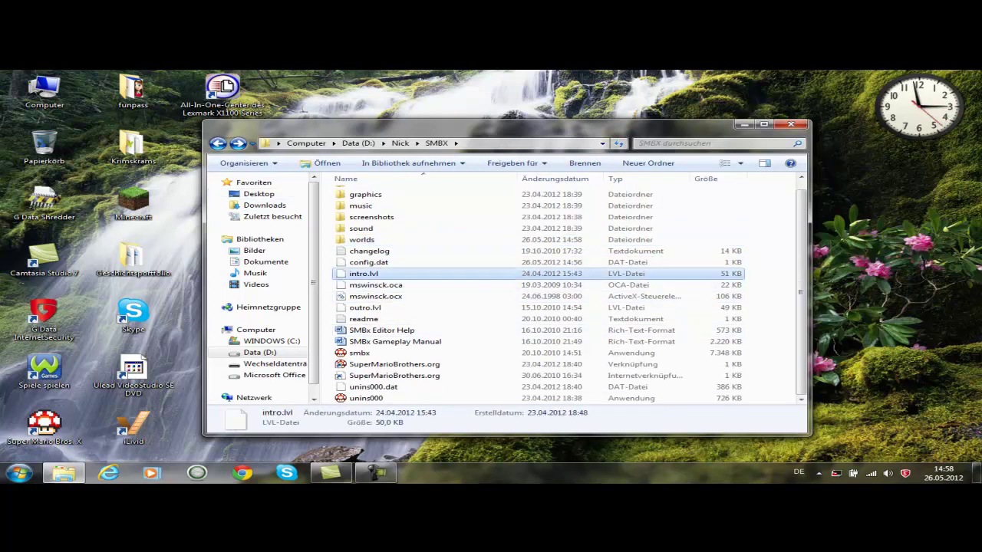
{"action": "right_click", "coordinate": [372, 274]}
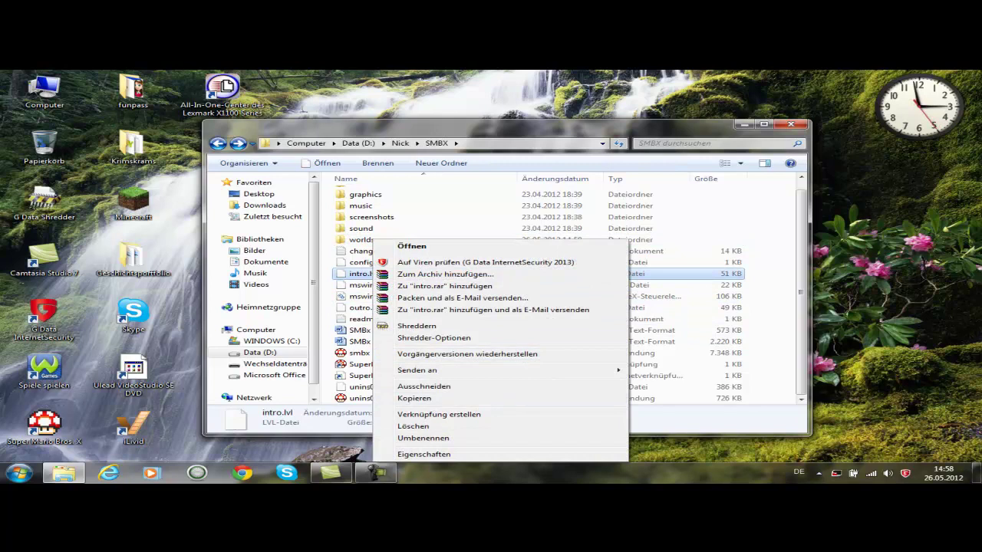
{"action": "left_click", "coordinate": [423, 386]}
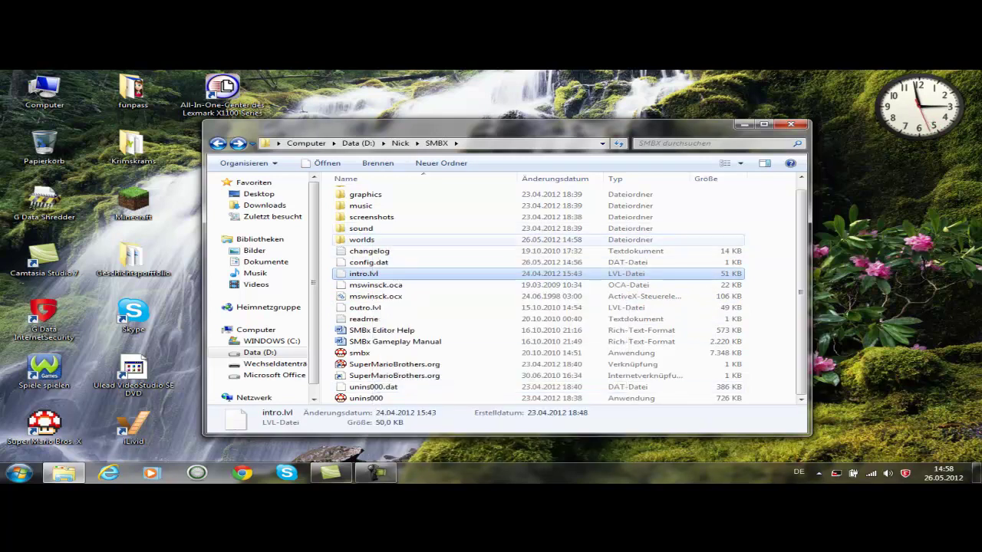
{"action": "double_click", "coordinate": [361, 240]}
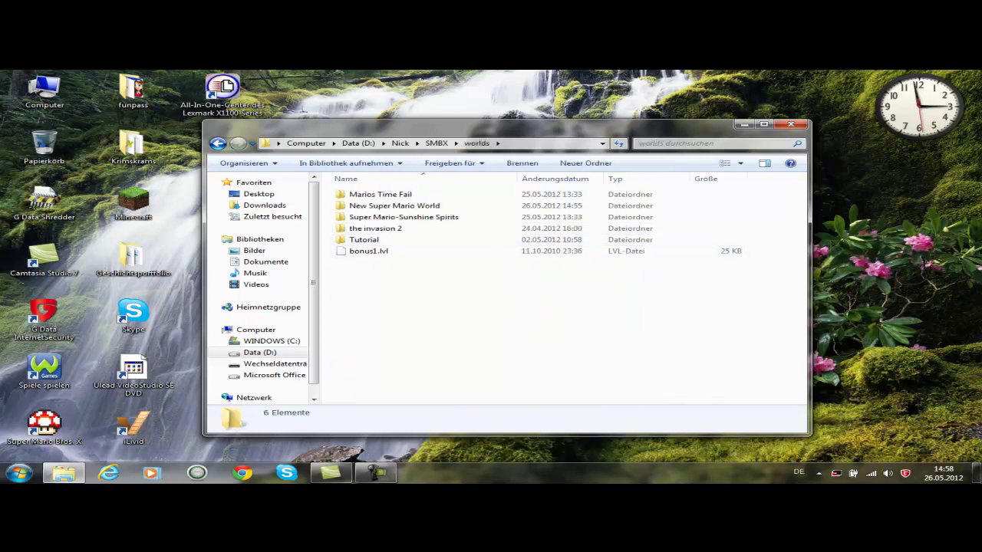
{"action": "right_click", "coordinate": [385, 303]}
{"action": "left_click", "coordinate": [414, 227]}
{"action": "left_click", "coordinate": [430, 307]}
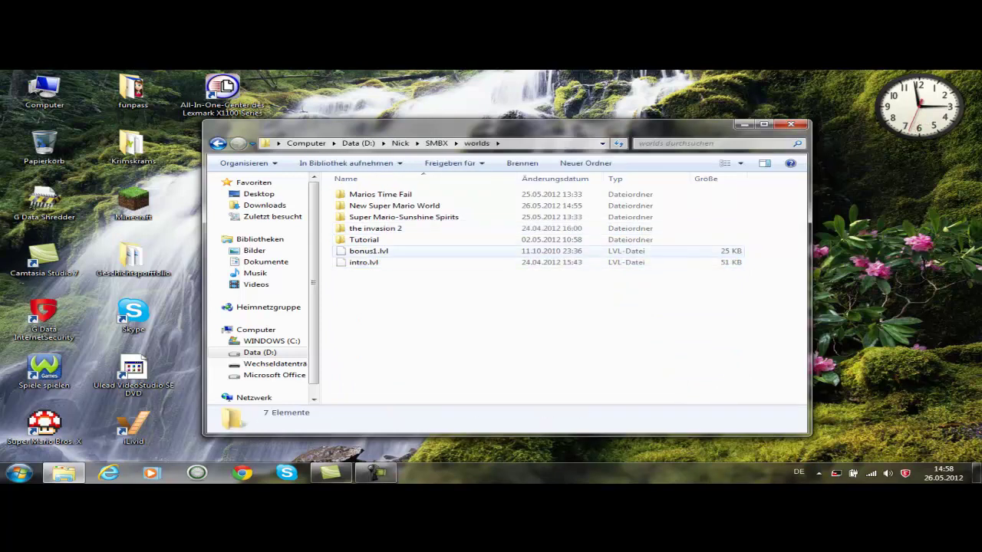
- Move bonus1.lvl from the worlds folder into the SMBX main folder
{"action": "left_click", "coordinate": [352, 251]}
{"action": "right_click", "coordinate": [351, 251]}
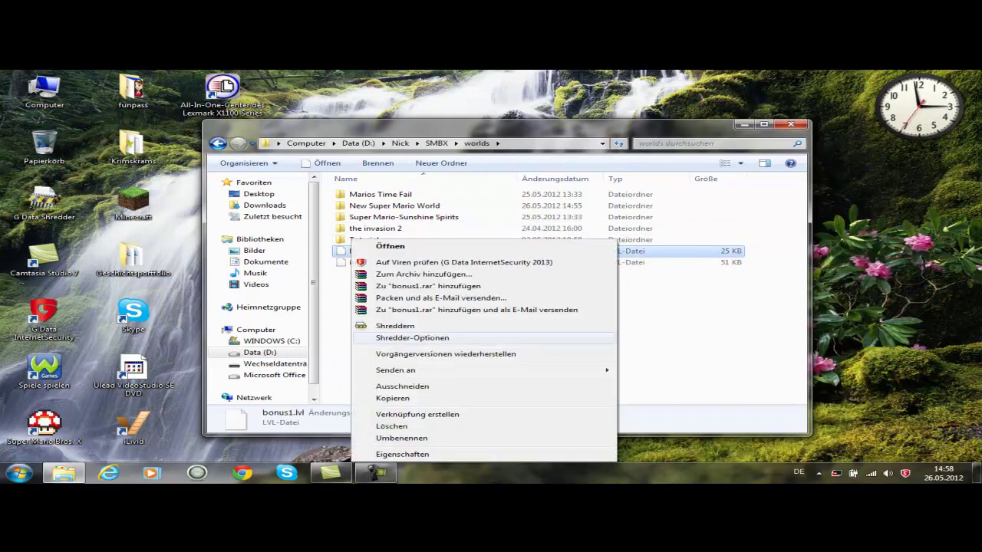
{"action": "left_click", "coordinate": [401, 386]}
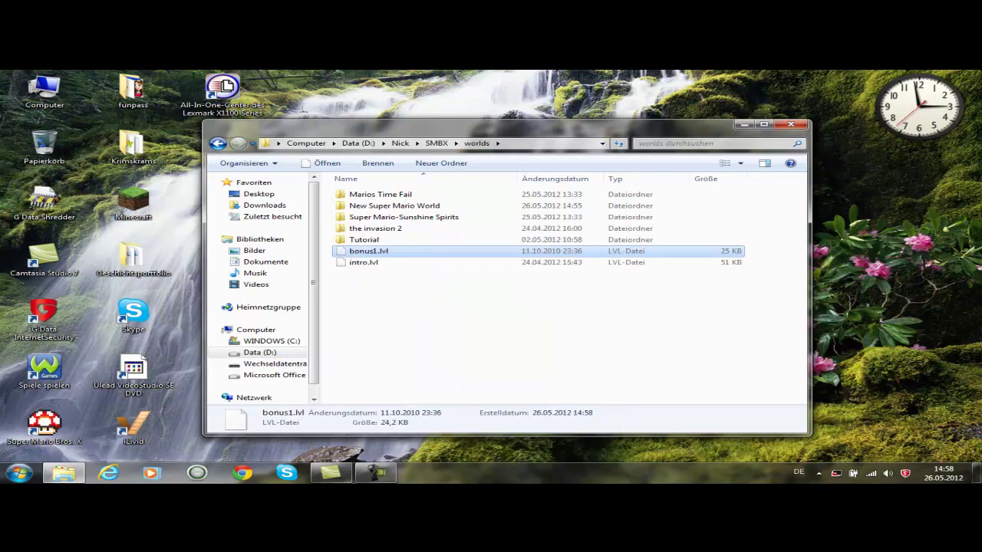
{"action": "key", "text": "BackSpace"}
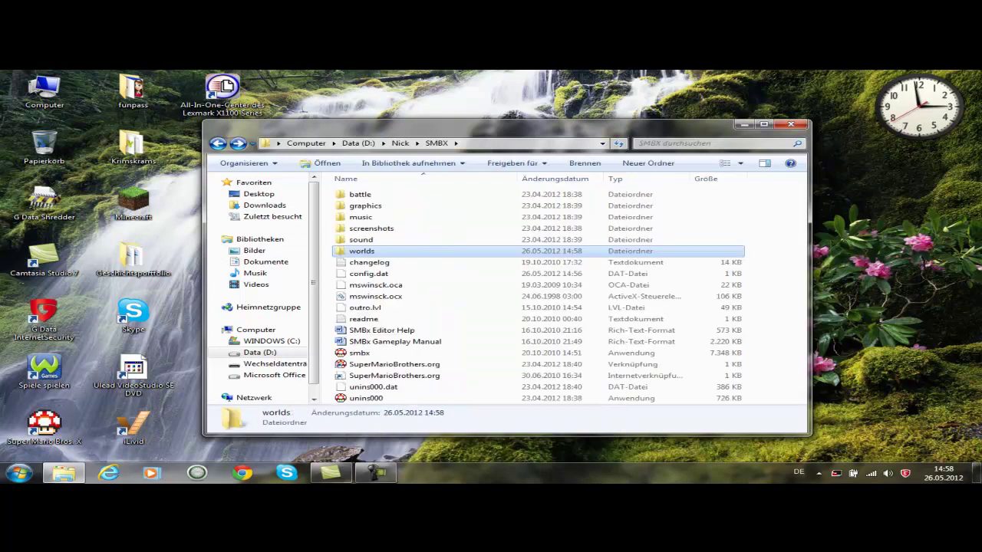
{"action": "right_click", "coordinate": [758, 256]}
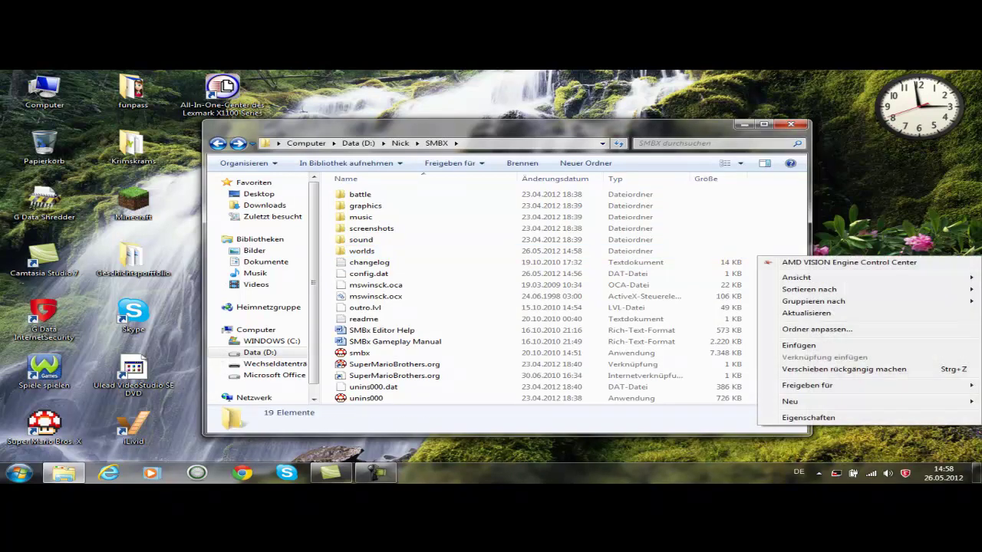
{"action": "left_click", "coordinate": [798, 345]}
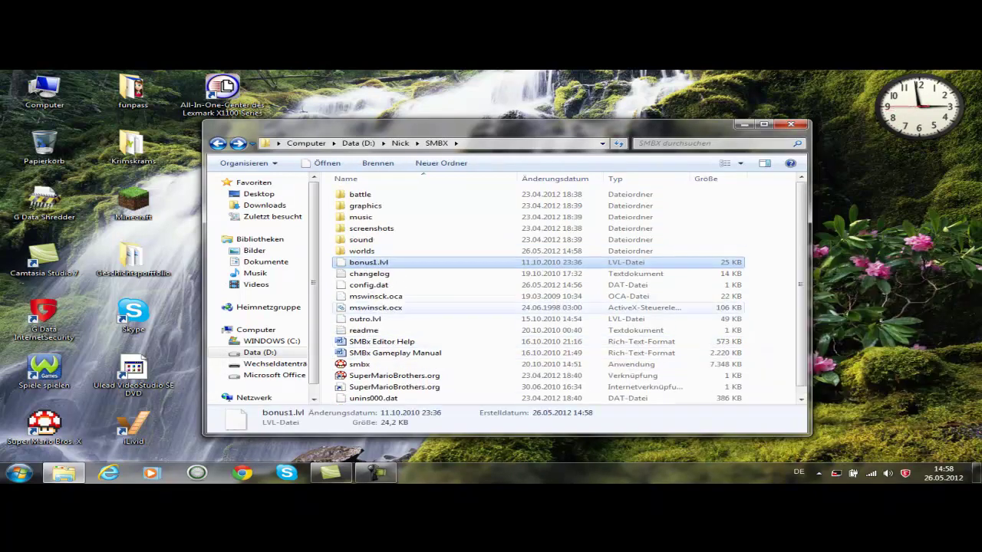
- Rename bonus1.lvl in the SMBX main folder to intro.lvl and close the folder window
{"action": "right_click", "coordinate": [411, 262]}
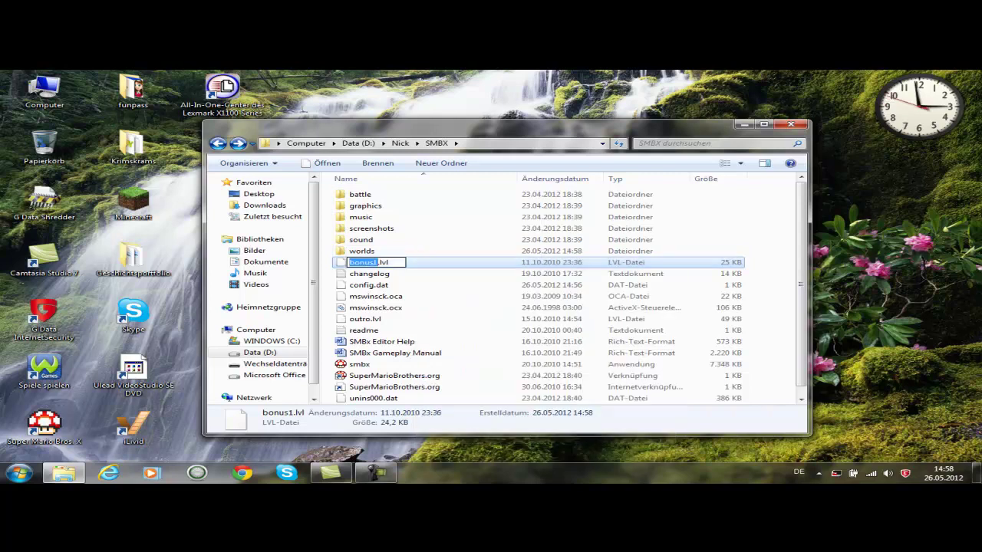
{"action": "key", "text": "BackSpace"}
{"action": "type", "text": "intr"}
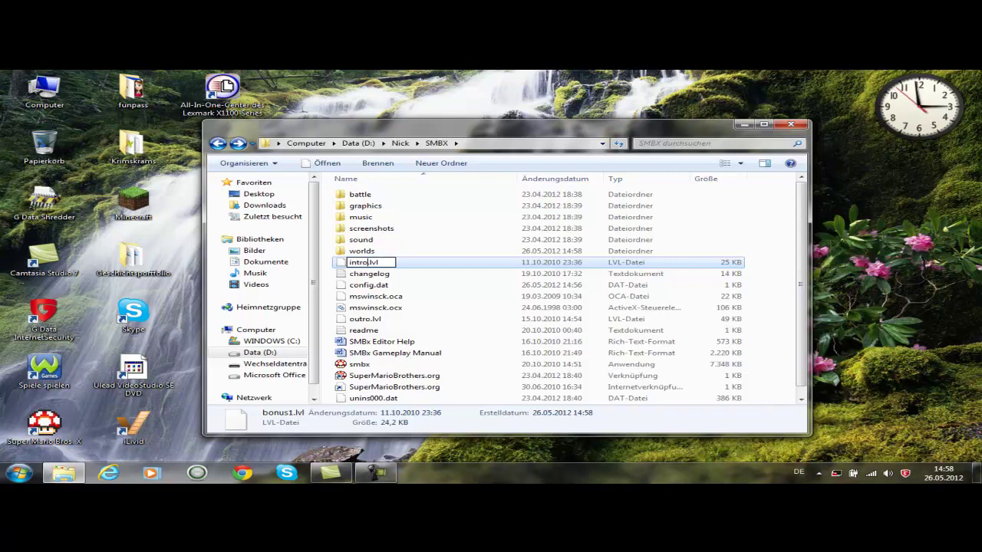
{"action": "type", "text": "o"}
{"action": "key", "text": "Return"}
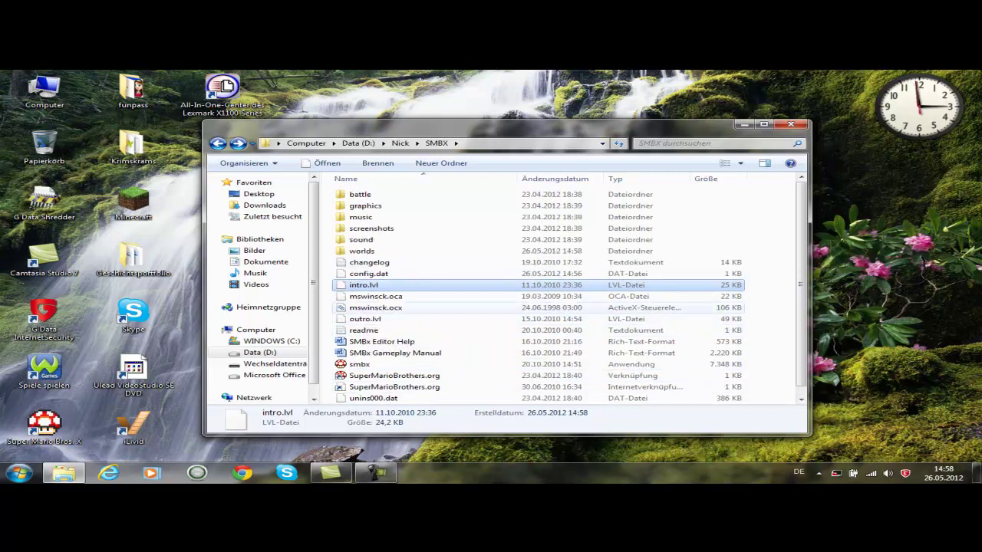
{"action": "left_click", "coordinate": [791, 125]}
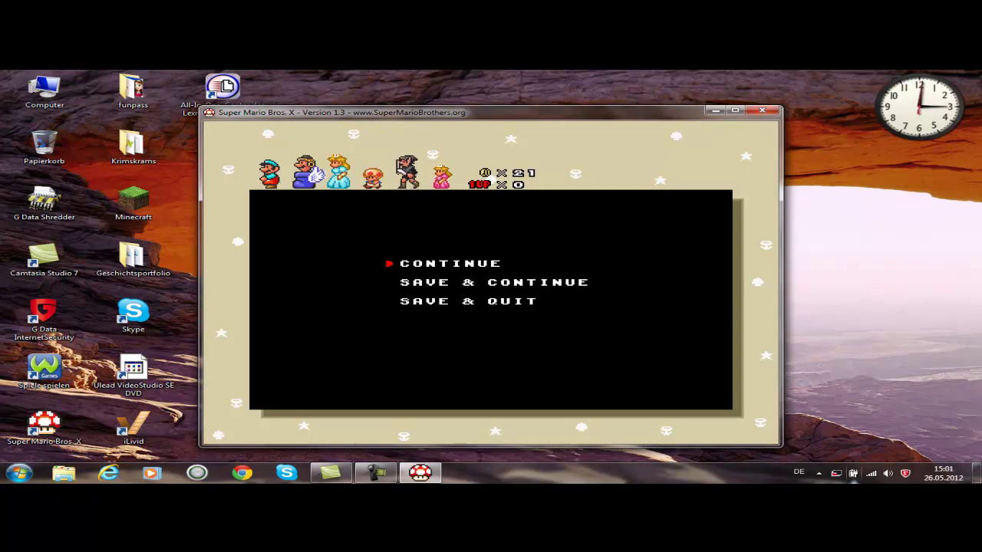
- Leave the paused world for the Super Mario Bros. X title screen and close the game
{"action": "key", "text": "Return"}
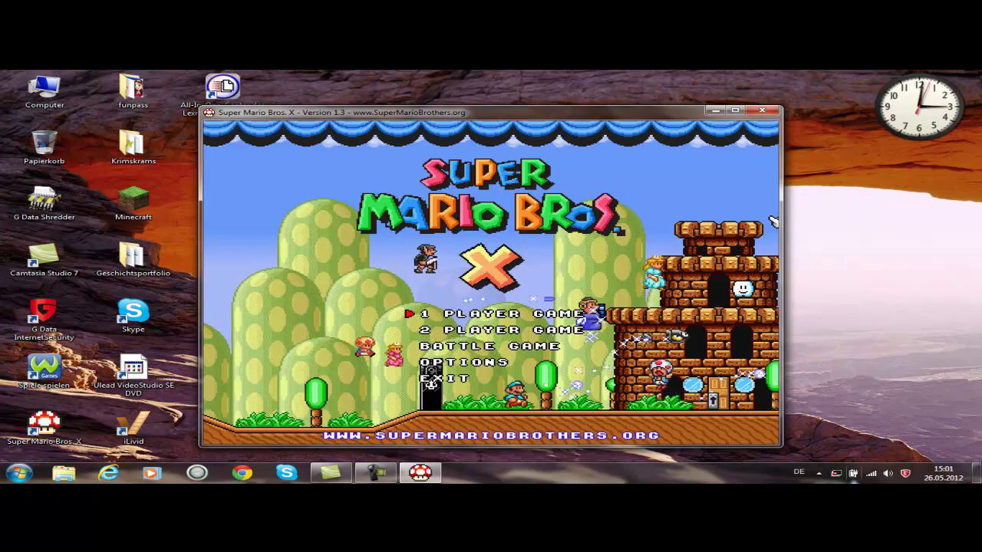
{"action": "key", "text": "Return"}
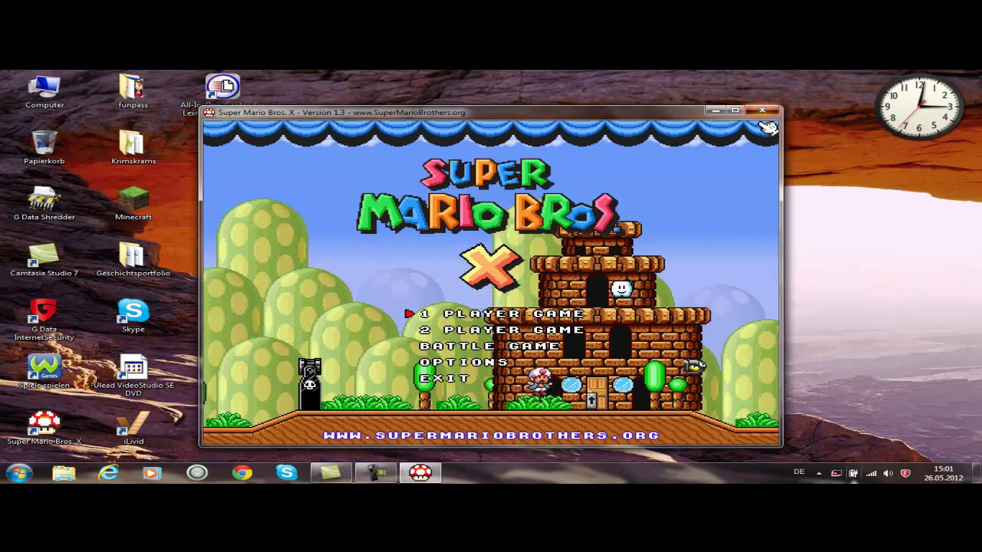
{"action": "left_click", "coordinate": [761, 111]}
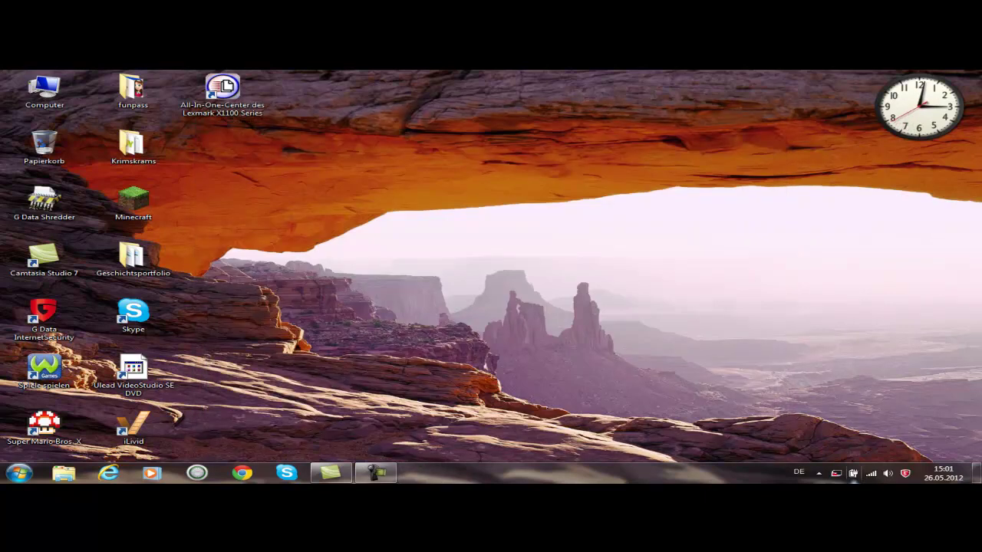
- Open the worlds folder inside the SMBX folder on drive D:
{"action": "double_click", "coordinate": [44, 91]}
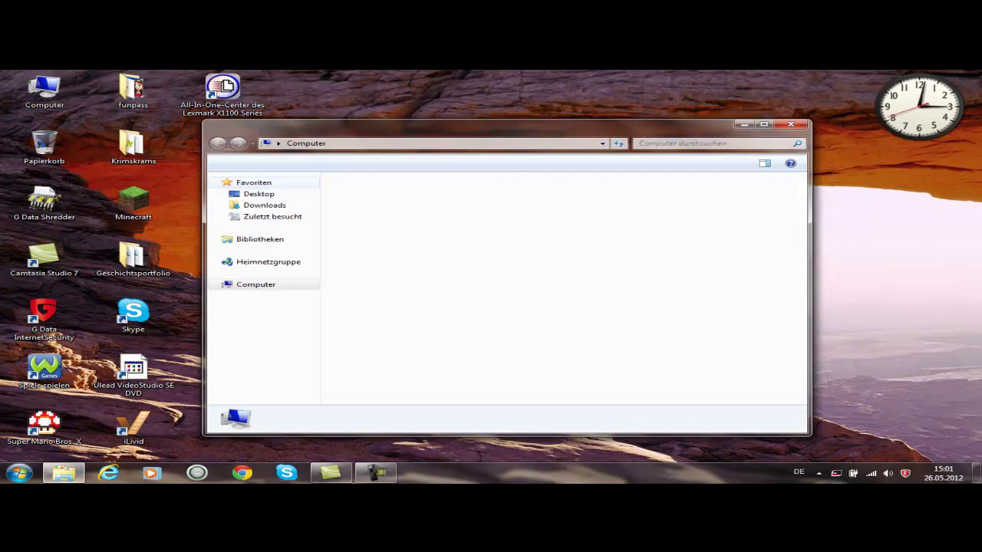
{"action": "double_click", "coordinate": [571, 204]}
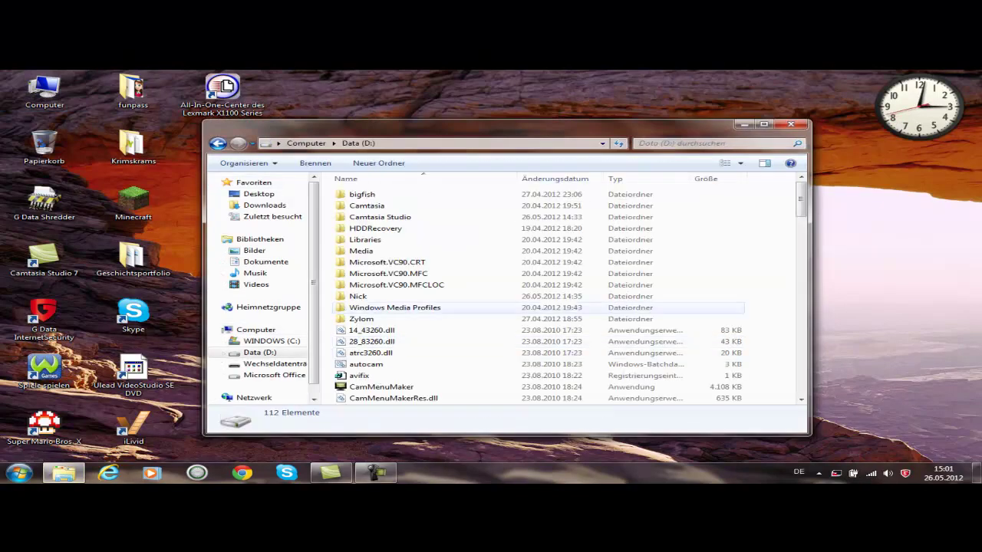
{"action": "double_click", "coordinate": [359, 296]}
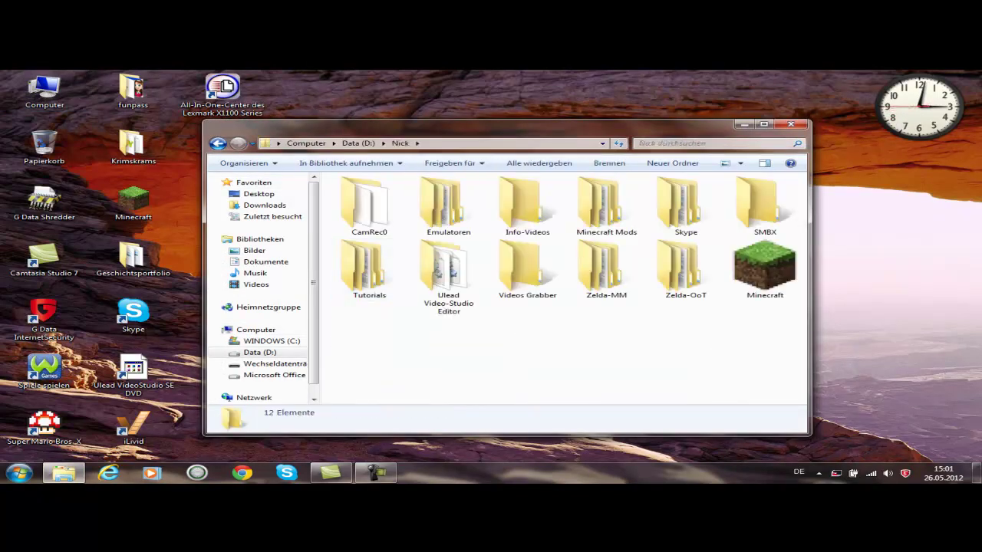
{"action": "double_click", "coordinate": [765, 203]}
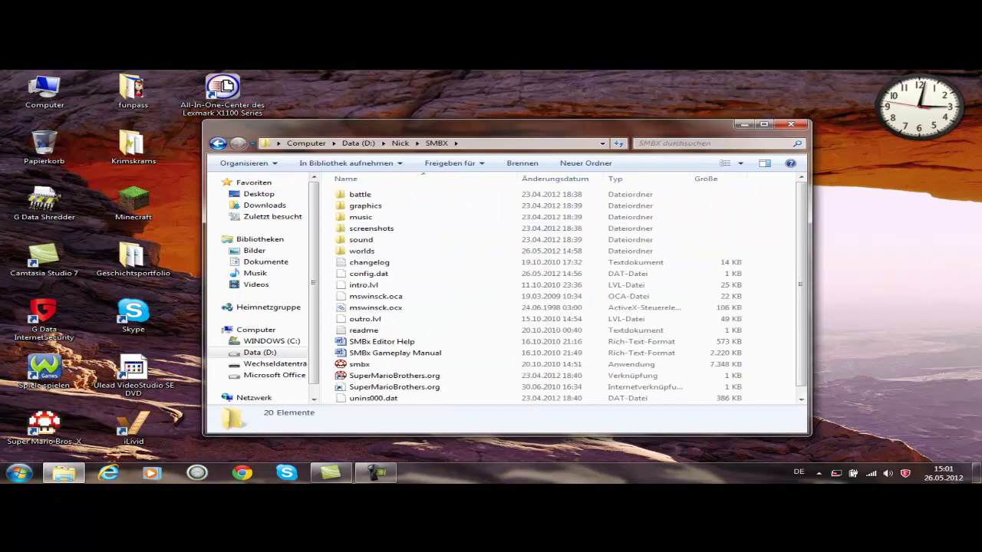
{"action": "left_click", "coordinate": [362, 251]}
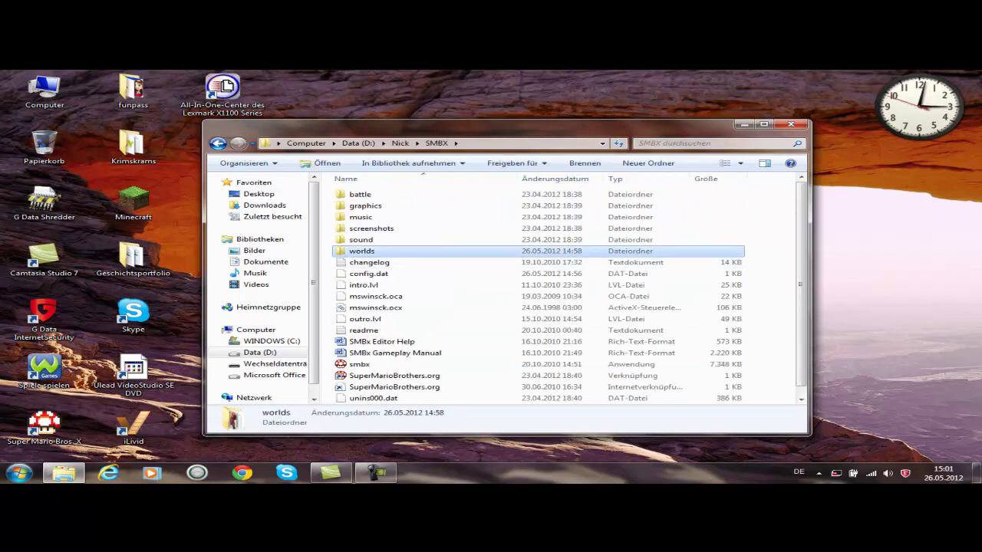
{"action": "double_click", "coordinate": [361, 251]}
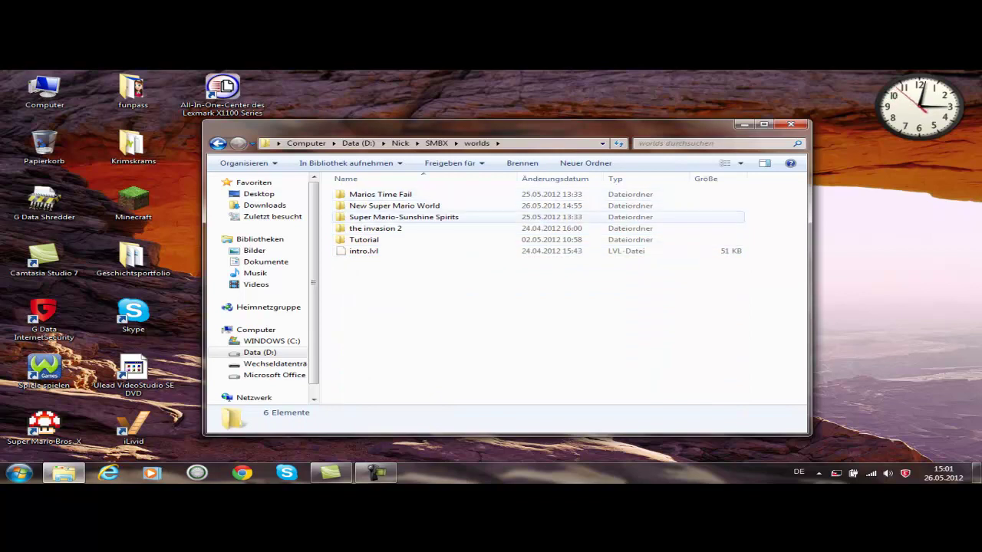
- Copy the bonus1 folder from the invasion 2 world folder into the SMBX main folder
{"action": "double_click", "coordinate": [375, 227]}
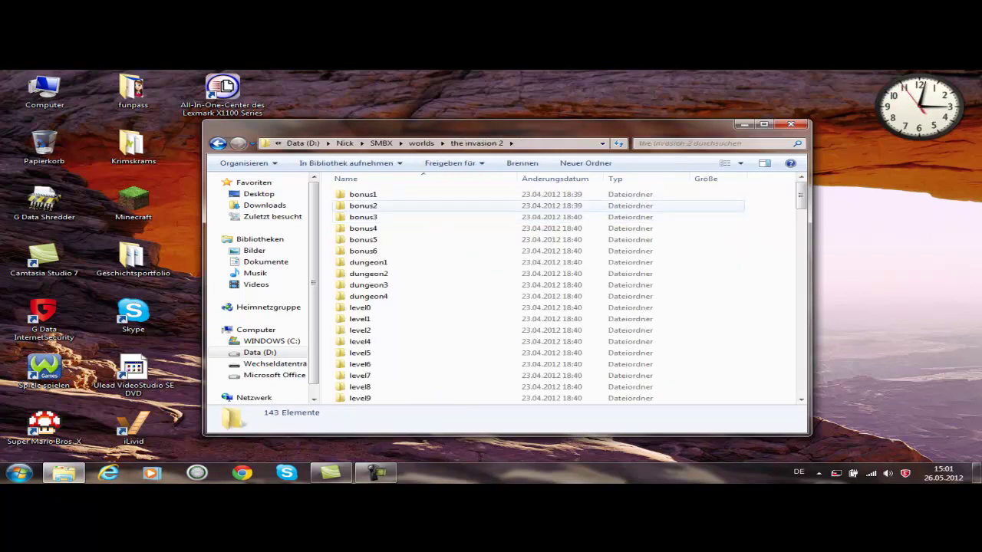
{"action": "left_click", "coordinate": [363, 194]}
{"action": "right_click", "coordinate": [386, 196]}
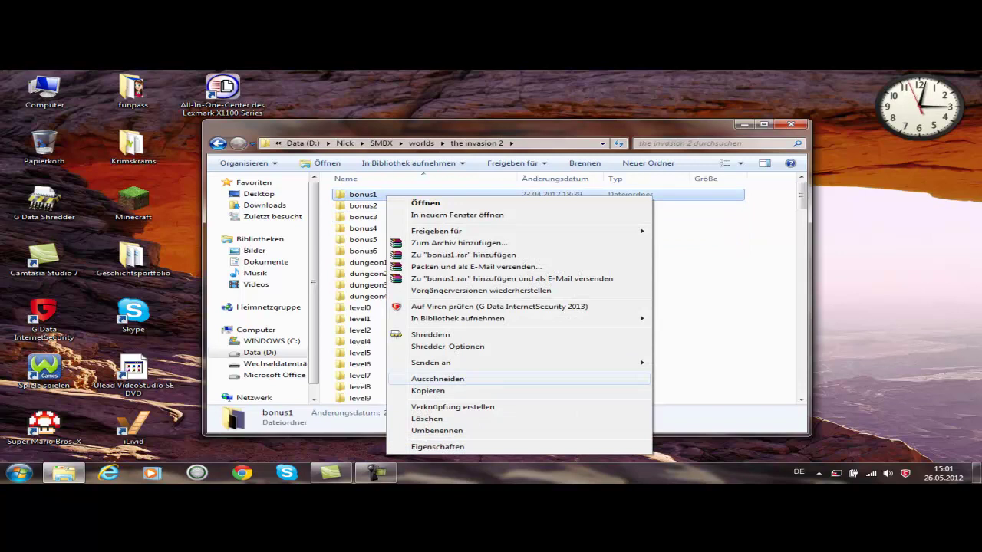
{"action": "left_click", "coordinate": [428, 390]}
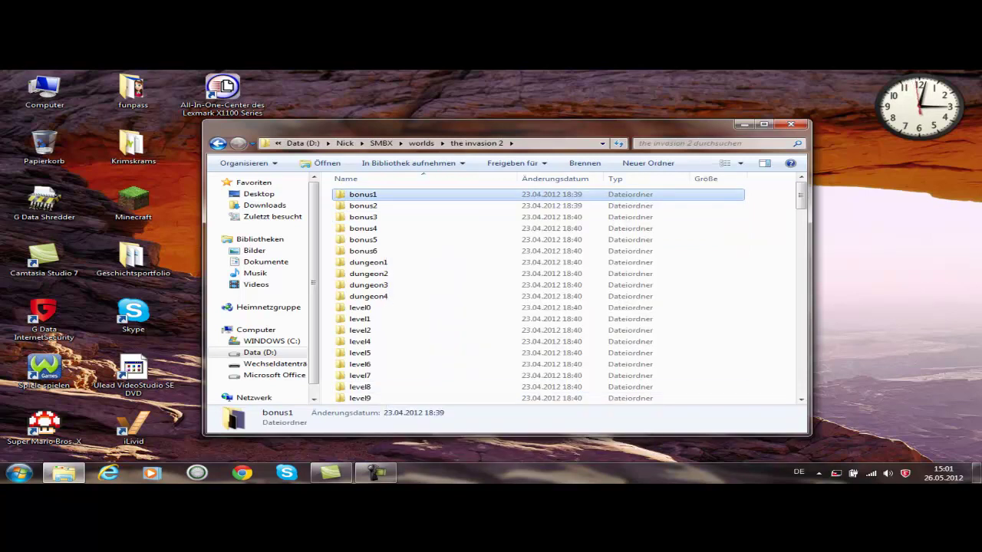
{"action": "left_click", "coordinate": [218, 143]}
{"action": "left_click", "coordinate": [218, 143]}
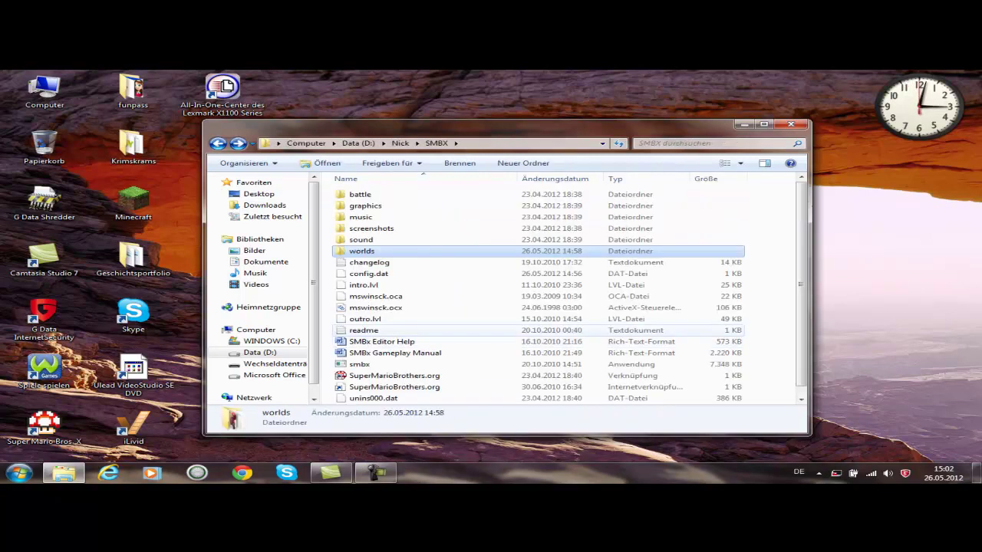
{"action": "right_click", "coordinate": [770, 313]}
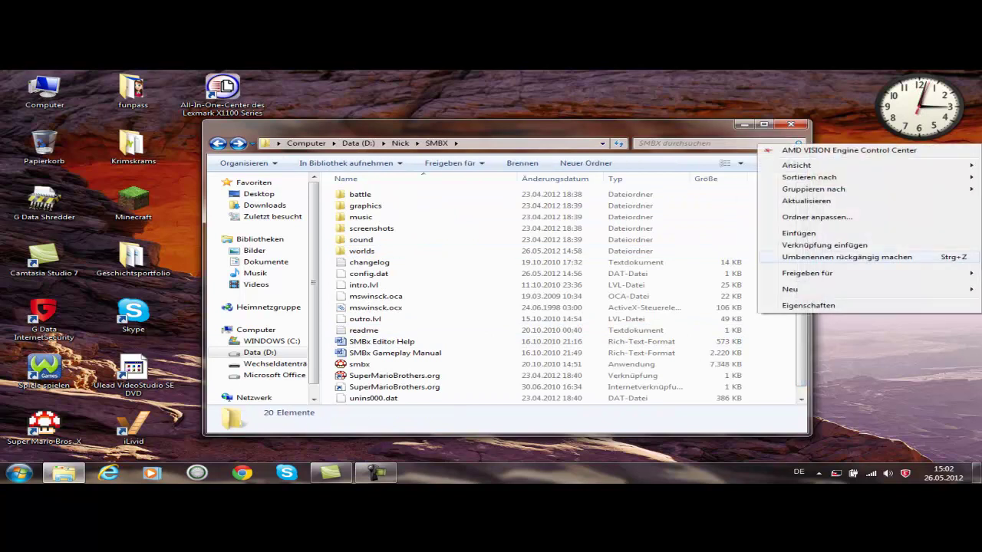
{"action": "left_click", "coordinate": [799, 233]}
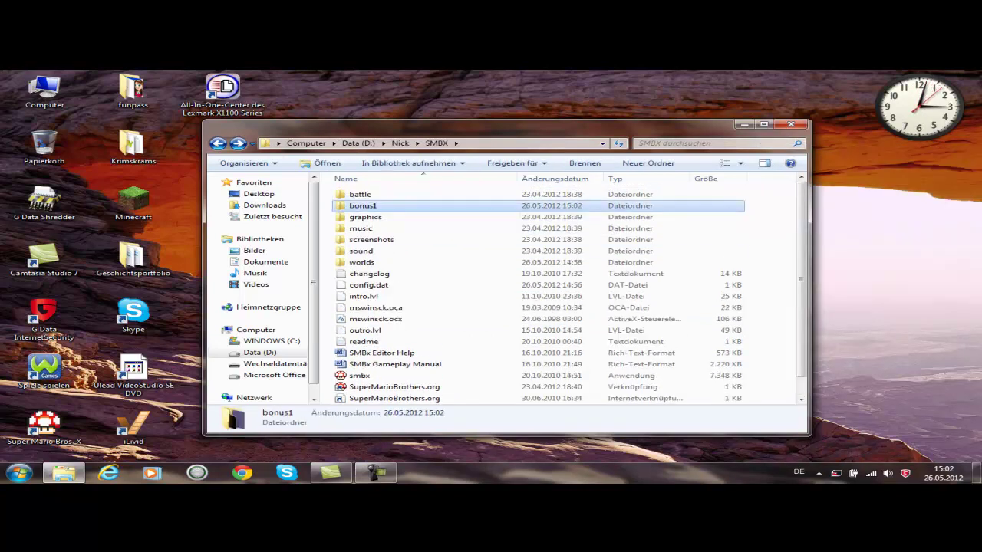
- Rename the copied bonus1 folder in the SMBX main folder to intro
{"action": "right_click", "coordinate": [488, 205]}
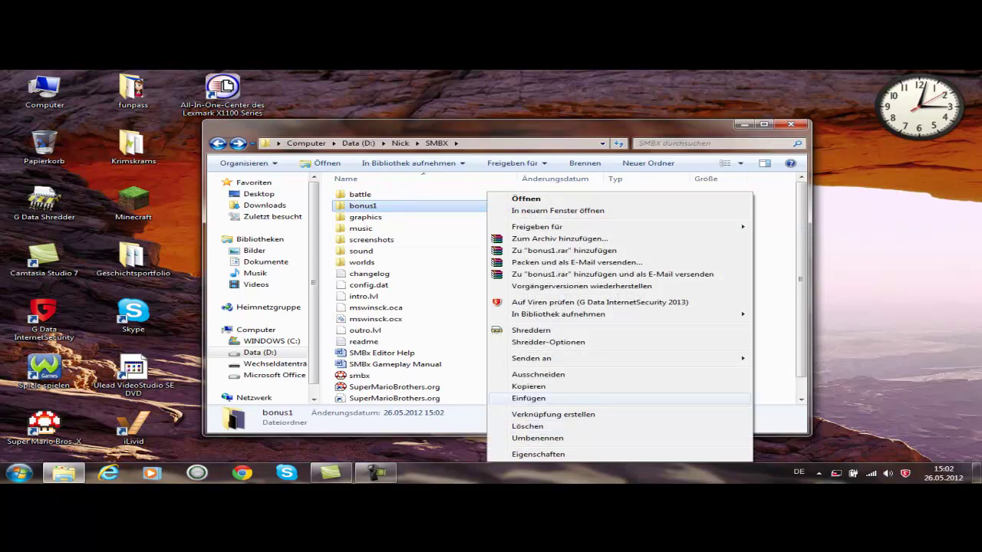
{"action": "left_click", "coordinate": [536, 438]}
{"action": "type", "text": "intro"}
{"action": "key", "text": "Return"}
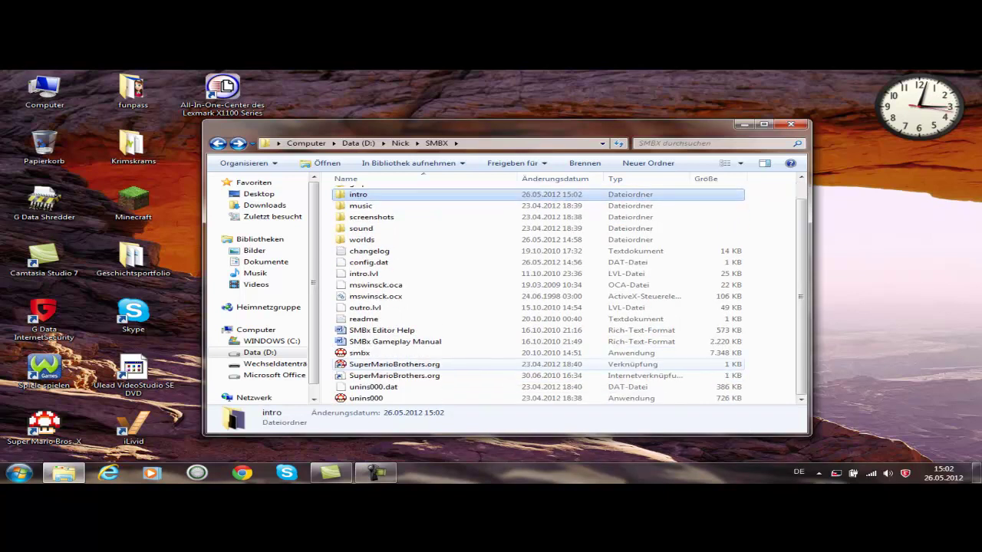
{"action": "scroll", "coordinate": [506, 366], "scroll_direction": "up", "scroll_amount": 1}
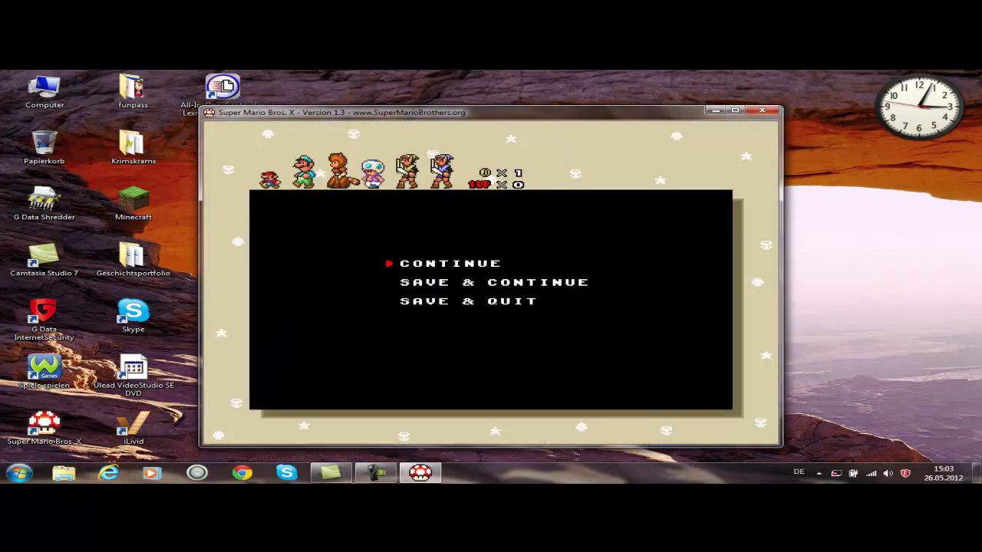
- Return from the pause menu to the Super Mario Bros. X title screen and close the game
{"action": "key", "text": "Return"}
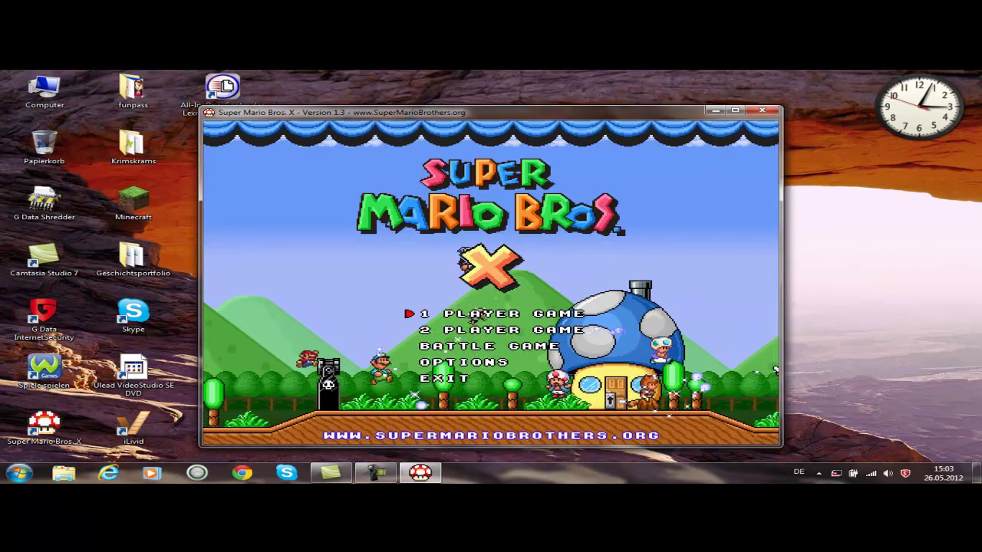
{"action": "key", "text": "Return"}
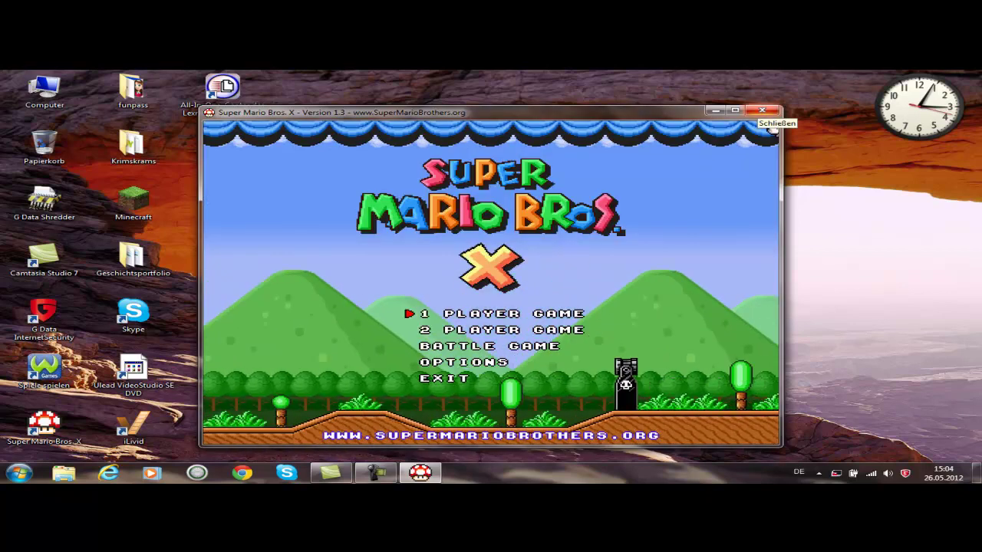
{"action": "left_click", "coordinate": [764, 112]}
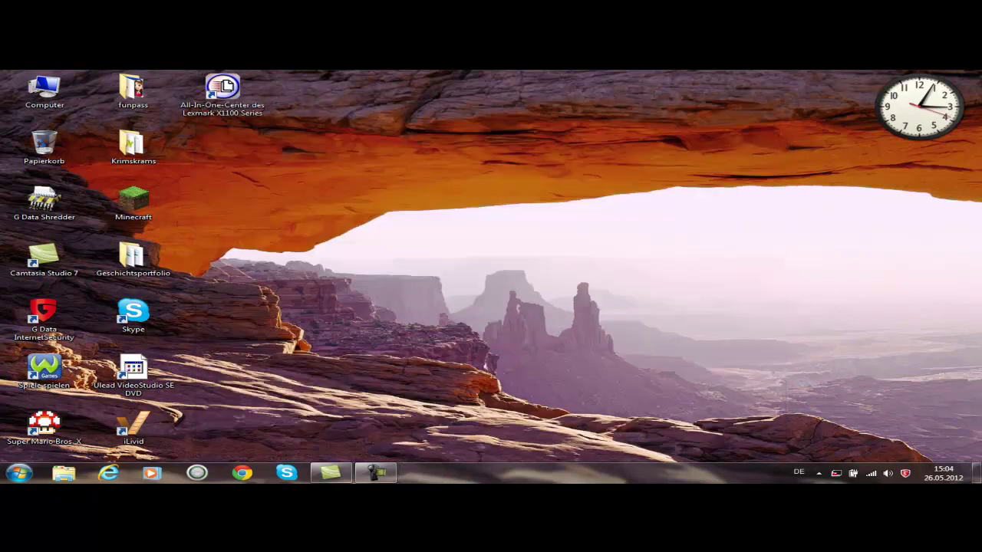